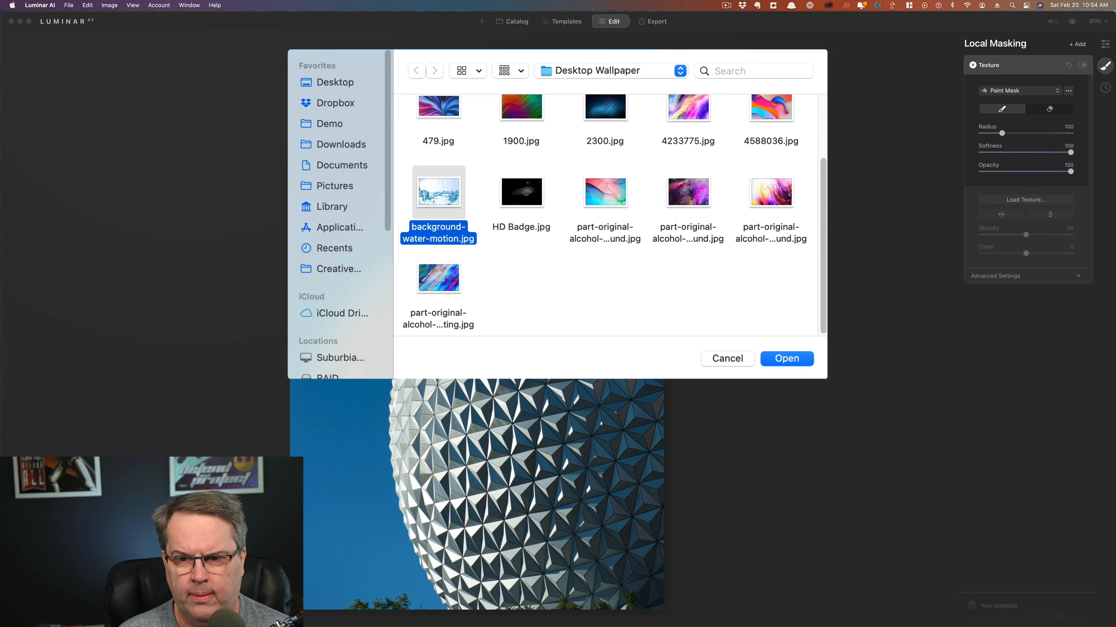
Step: Load 4588036.jpg from the Desktop Wallpaper folder as the texture over the sphere photo
{"action": "left_click", "coordinate": [780, 130]}
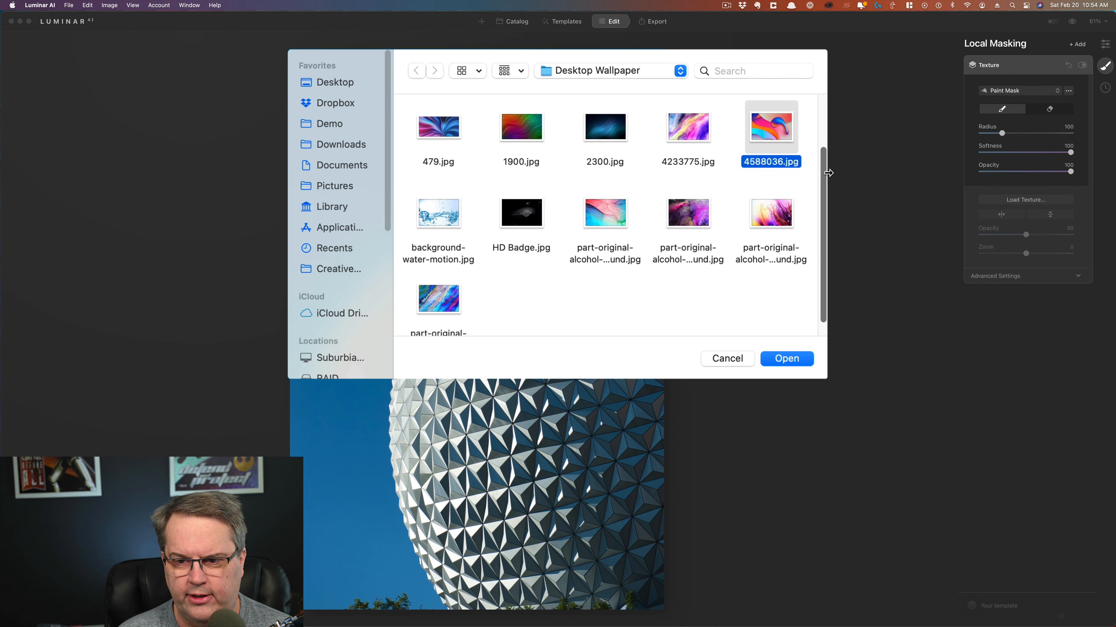
{"action": "scroll", "coordinate": [824, 171], "scroll_direction": "up", "scroll_amount": 5}
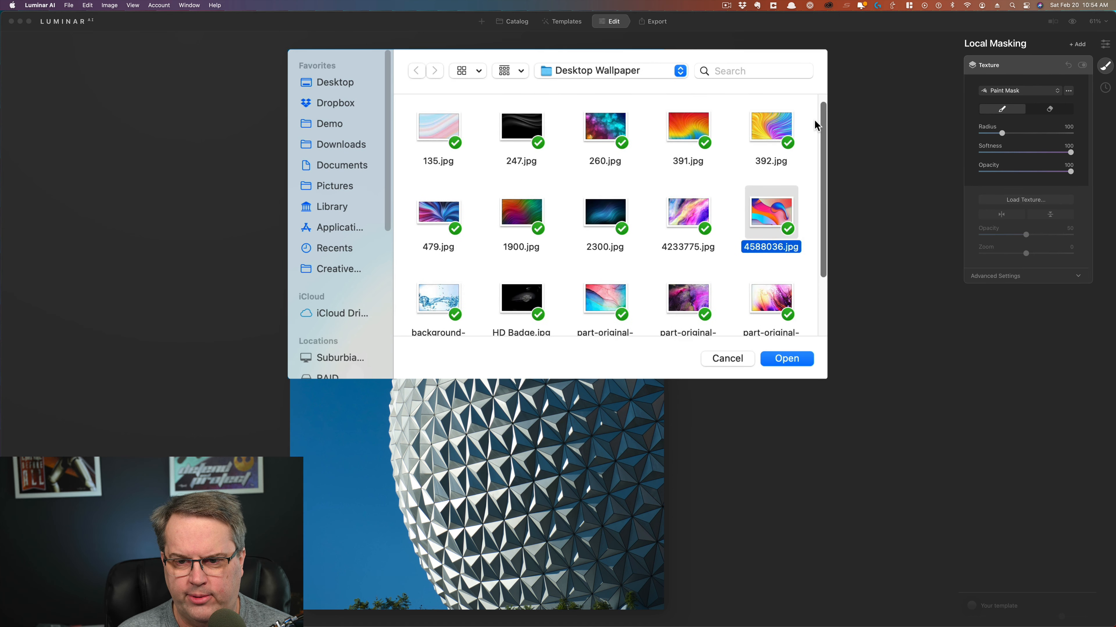
{"action": "scroll", "coordinate": [820, 137], "scroll_direction": "down", "scroll_amount": 1}
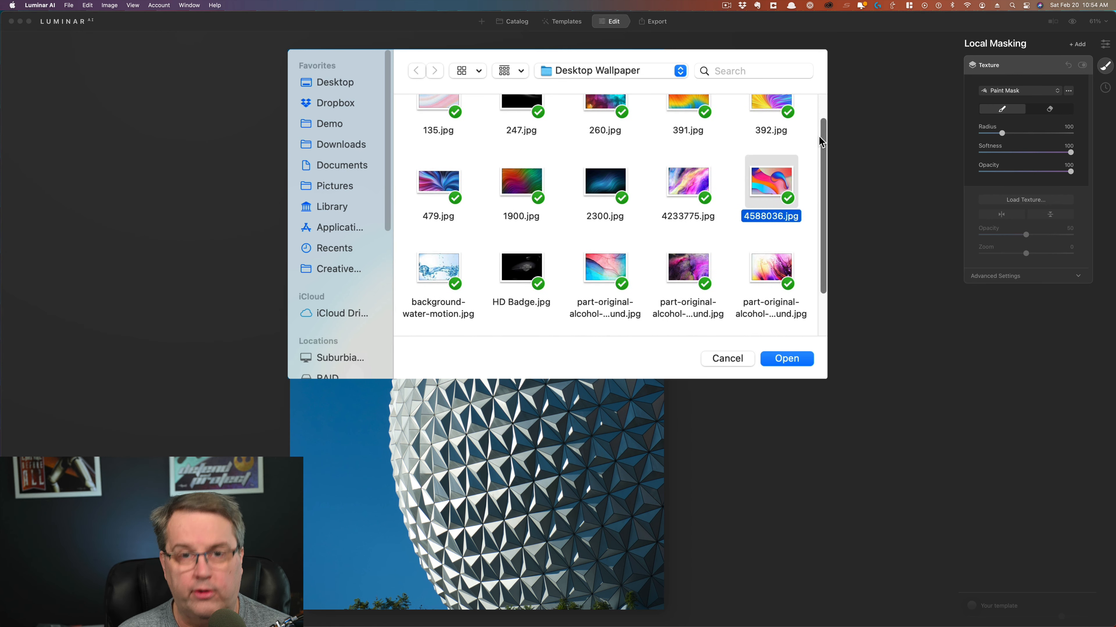
{"action": "left_click_drag", "start_coordinate": [821, 136], "coordinate": [826, 157]}
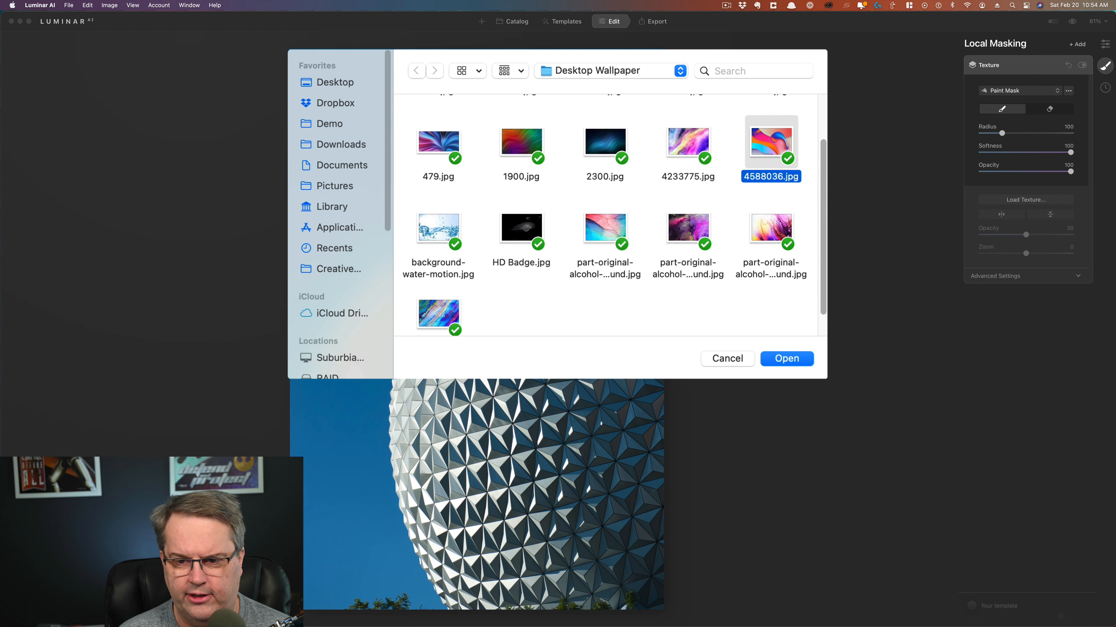
{"action": "left_click", "coordinate": [786, 358]}
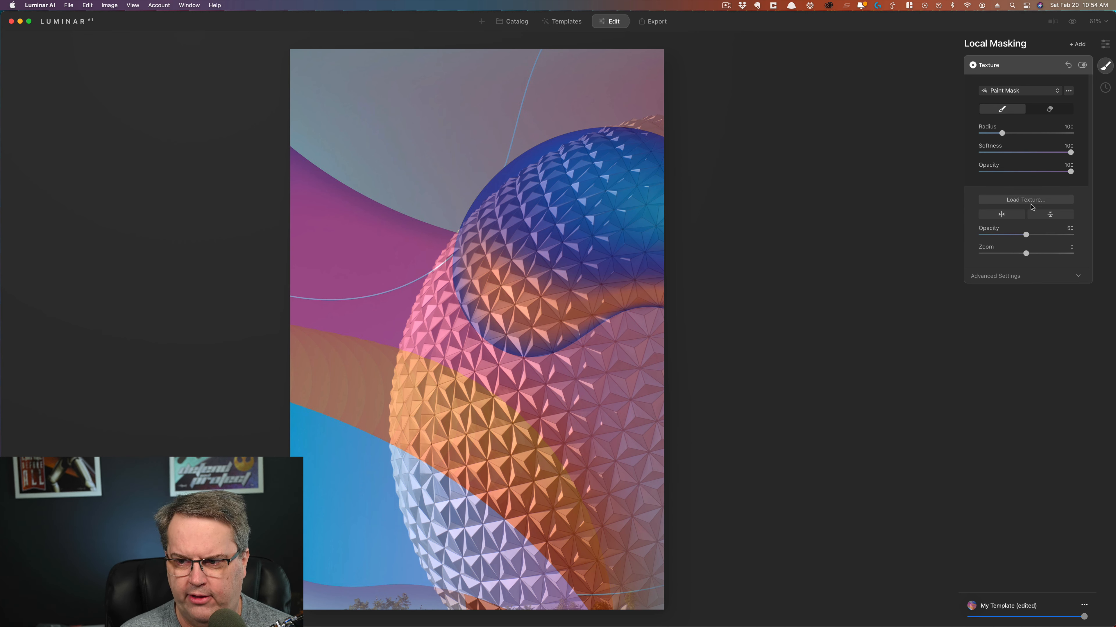
Step: Set the texture's blend mode to Overlay and its opacity to 100
{"action": "left_click", "coordinate": [1077, 280]}
{"action": "left_click", "coordinate": [1048, 295]}
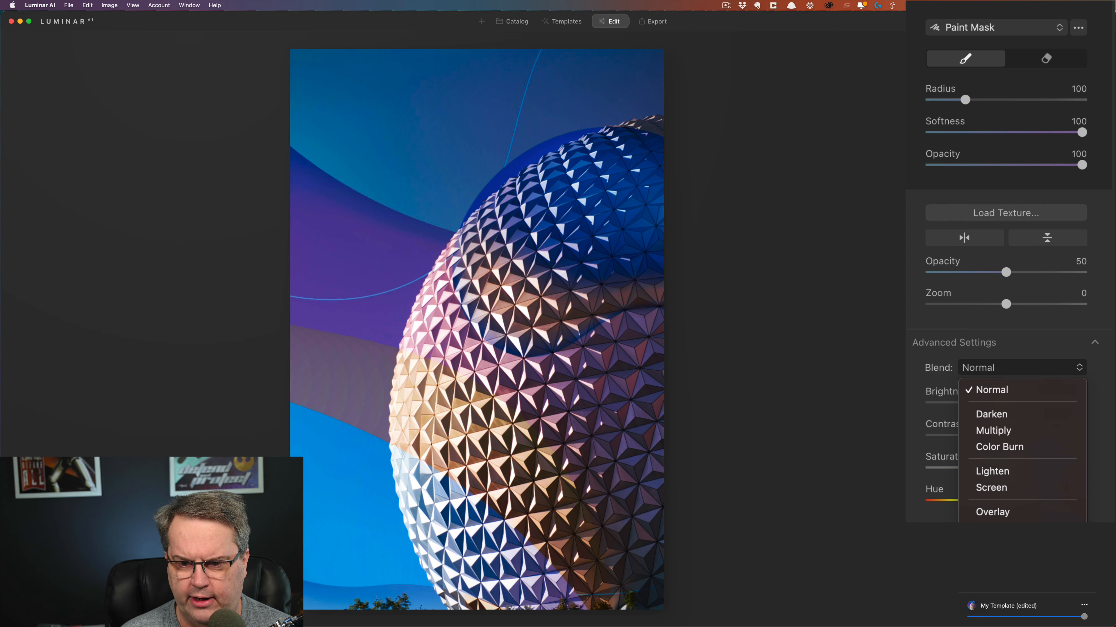
{"action": "left_click", "coordinate": [1016, 515]}
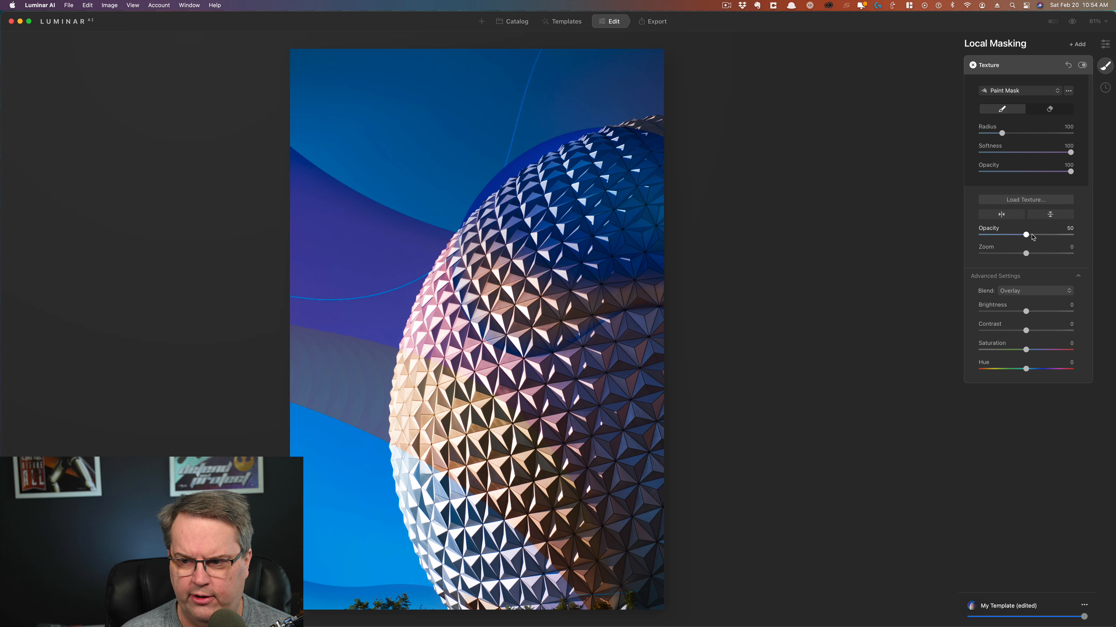
{"action": "left_click_drag", "start_coordinate": [1027, 235], "coordinate": [1081, 236]}
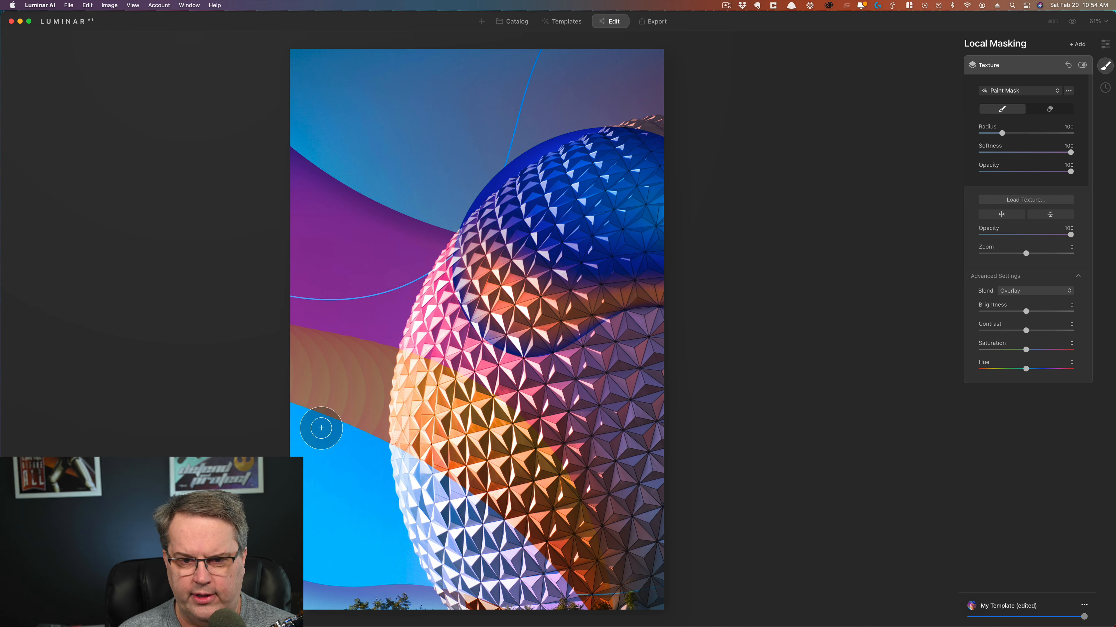
Step: Erase the texture mask from the open sky around the sphere with an eraser radius of 148
{"action": "left_click", "coordinate": [1060, 110]}
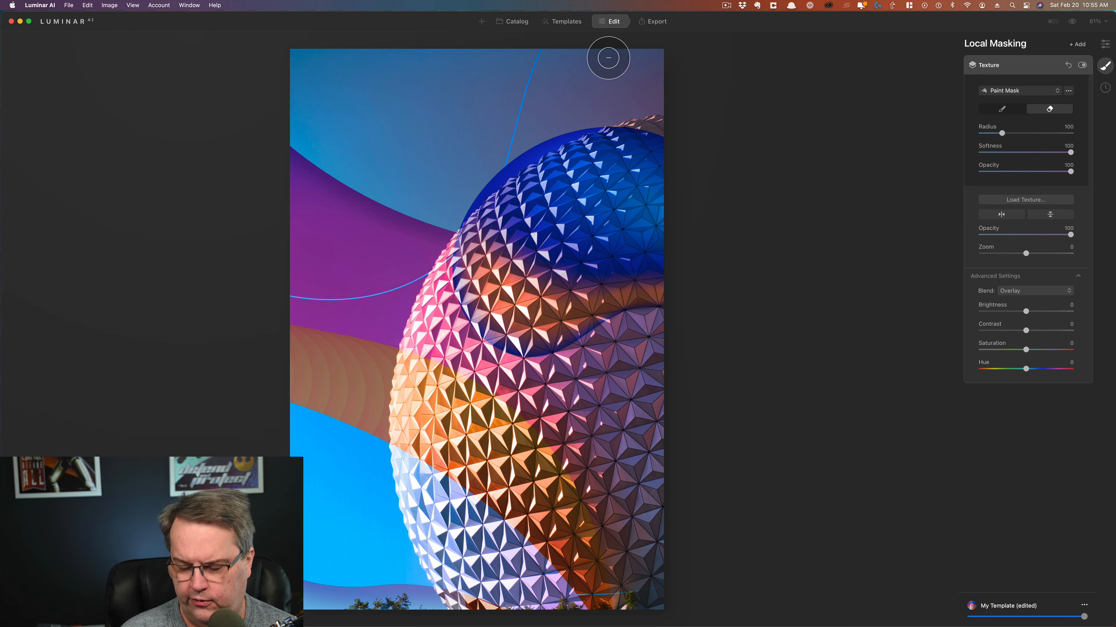
{"action": "key", "text": "bracketright"}
{"action": "key", "text": "bracketright"}
{"action": "key", "text": "bracketright"}
{"action": "key", "text": "bracketright"}
{"action": "mouse_move", "coordinate": [650, 64]}
{"action": "left_mouse_down"}
{"action": "mouse_move", "coordinate": [456, 82]}
{"action": "mouse_move", "coordinate": [272, 74]}
{"action": "mouse_move", "coordinate": [310, 60]}
{"action": "mouse_move", "coordinate": [568, 51]}
{"action": "mouse_move", "coordinate": [453, 73]}
{"action": "mouse_move", "coordinate": [307, 131]}
{"action": "mouse_move", "coordinate": [278, 80]}
{"action": "mouse_move", "coordinate": [277, 346]}
{"action": "mouse_move", "coordinate": [313, 486]}
{"action": "mouse_move", "coordinate": [298, 625]}
{"action": "mouse_move", "coordinate": [391, 617]}
{"action": "mouse_move", "coordinate": [344, 536]}
{"action": "mouse_move", "coordinate": [340, 594]}
{"action": "mouse_move", "coordinate": [333, 555]}
{"action": "mouse_move", "coordinate": [366, 477]}
{"action": "mouse_move", "coordinate": [342, 431]}
{"action": "mouse_move", "coordinate": [346, 374]}
{"action": "mouse_move", "coordinate": [407, 230]}
{"action": "mouse_move", "coordinate": [534, 112]}
{"action": "mouse_move", "coordinate": [389, 148]}
{"action": "mouse_move", "coordinate": [309, 210]}
{"action": "mouse_move", "coordinate": [321, 326]}
{"action": "mouse_move", "coordinate": [344, 237]}
{"action": "mouse_move", "coordinate": [440, 109]}
{"action": "mouse_move", "coordinate": [353, 180]}
{"action": "mouse_move", "coordinate": [312, 184]}
{"action": "mouse_move", "coordinate": [347, 87]}
{"action": "mouse_move", "coordinate": [306, 450]}
{"action": "mouse_move", "coordinate": [310, 374]}
{"action": "mouse_move", "coordinate": [397, 209]}
{"action": "mouse_move", "coordinate": [534, 100]}
{"action": "mouse_move", "coordinate": [664, 64]}
{"action": "mouse_move", "coordinate": [646, 60]}
{"action": "mouse_move", "coordinate": [601, 90]}
{"action": "mouse_move", "coordinate": [535, 102]}
{"action": "mouse_move", "coordinate": [421, 92]}
{"action": "mouse_move", "coordinate": [303, 70]}
{"action": "left_mouse_up"}
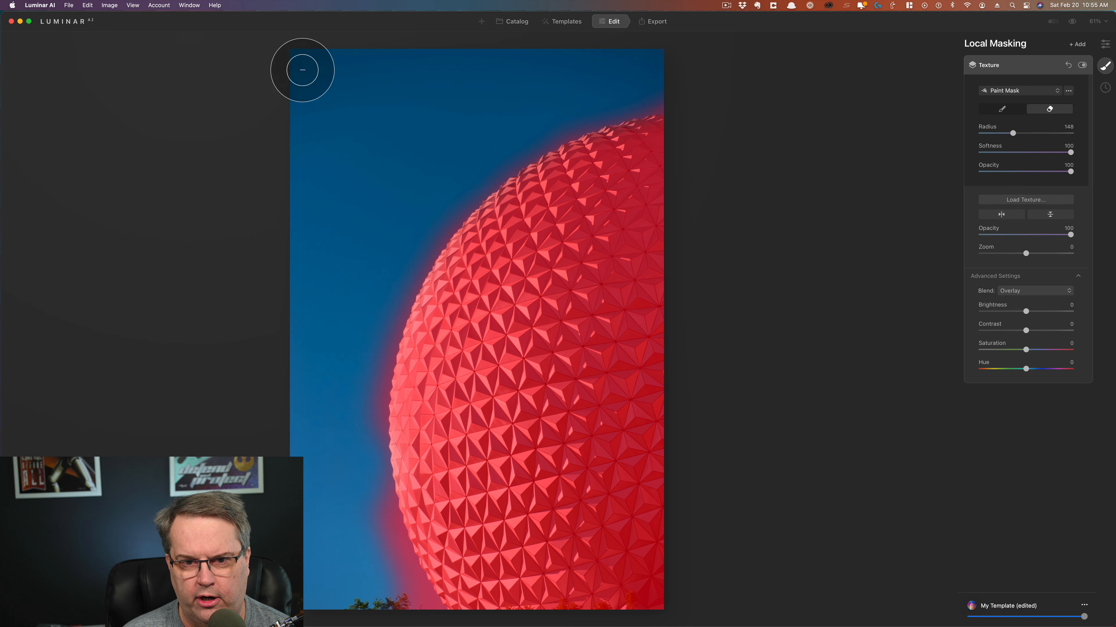
{"action": "mouse_move", "coordinate": [338, 516]}
{"action": "left_mouse_down"}
{"action": "mouse_move", "coordinate": [376, 557]}
{"action": "mouse_move", "coordinate": [395, 615]}
{"action": "left_mouse_up"}
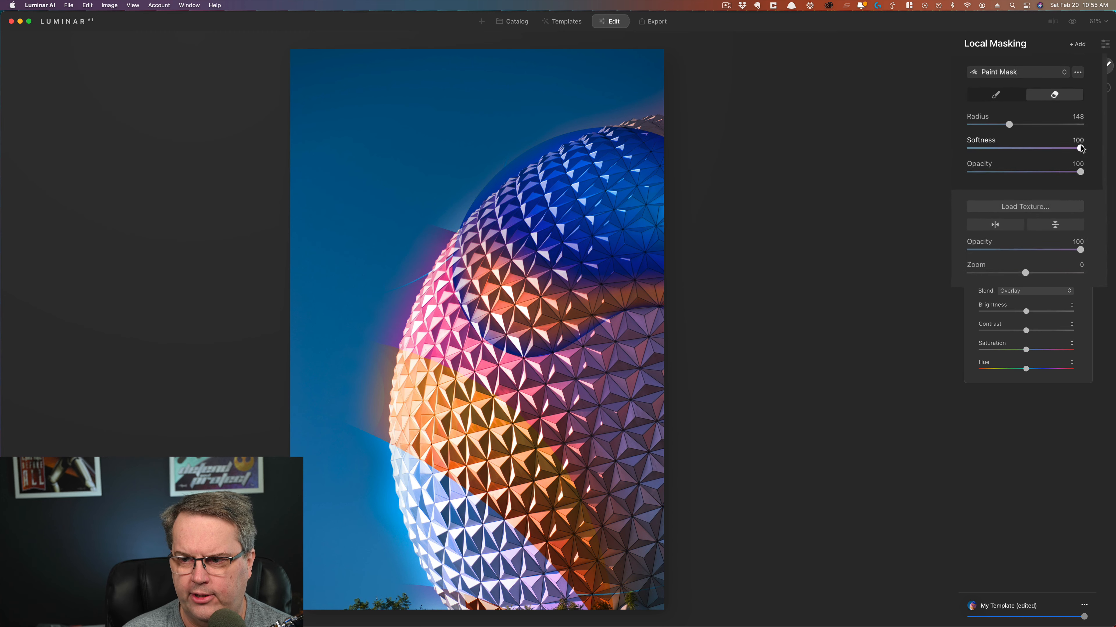
Step: Erase the leftover texture along the sphere's edge with eraser softness 8 and radius 56, and compare the result with the original photo
{"action": "left_click_drag", "start_coordinate": [1070, 153], "coordinate": [930, 138]}
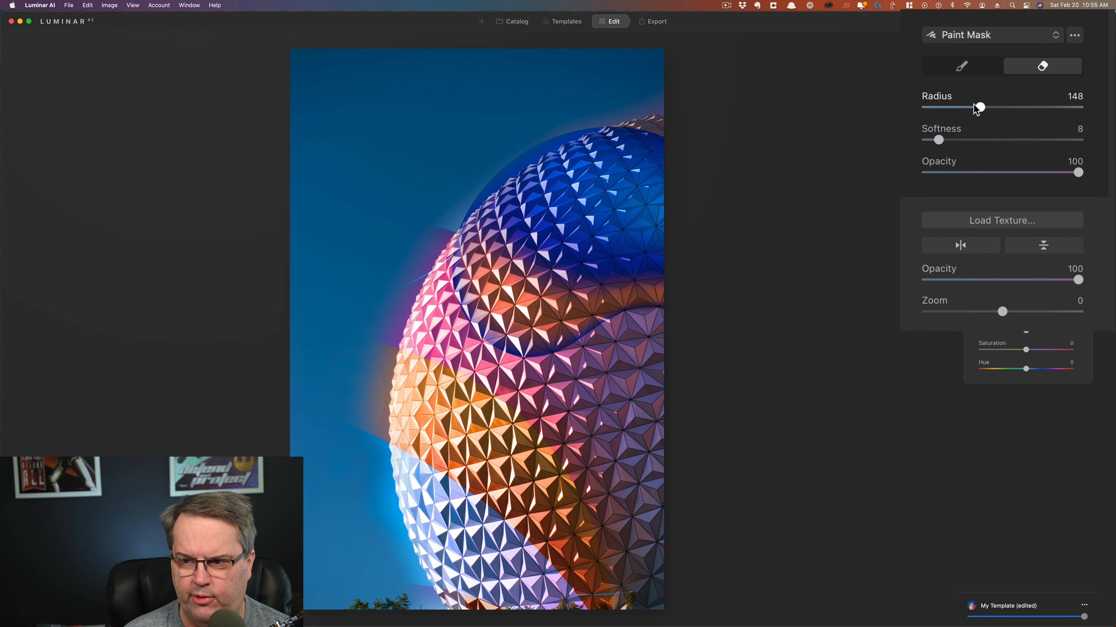
{"action": "left_click_drag", "start_coordinate": [979, 108], "coordinate": [938, 107]}
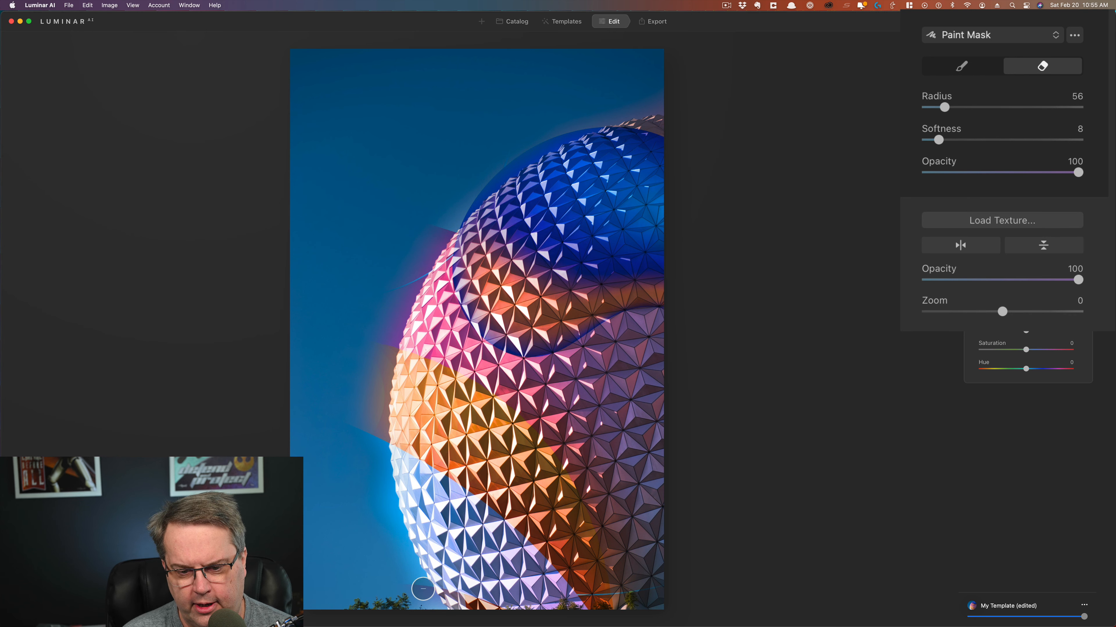
{"action": "mouse_move", "coordinate": [422, 589]}
{"action": "left_mouse_down"}
{"action": "mouse_move", "coordinate": [436, 612]}
{"action": "mouse_move", "coordinate": [418, 598]}
{"action": "left_mouse_up"}
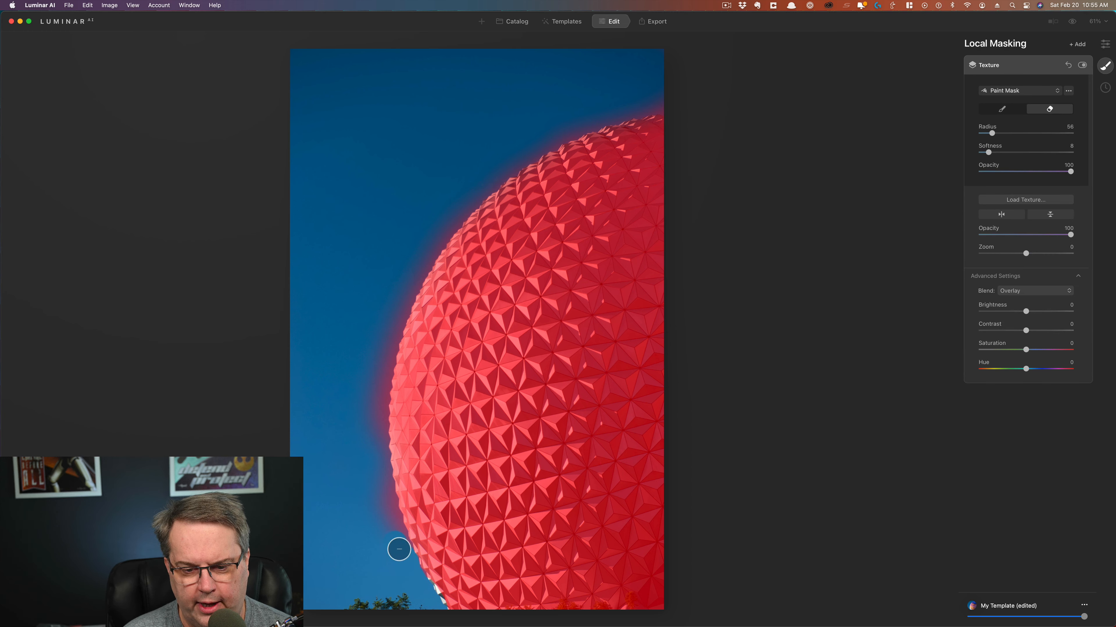
{"action": "mouse_move", "coordinate": [398, 550]}
{"action": "left_mouse_down"}
{"action": "mouse_move", "coordinate": [383, 482]}
{"action": "mouse_move", "coordinate": [382, 537]}
{"action": "mouse_move", "coordinate": [398, 596]}
{"action": "left_mouse_up"}
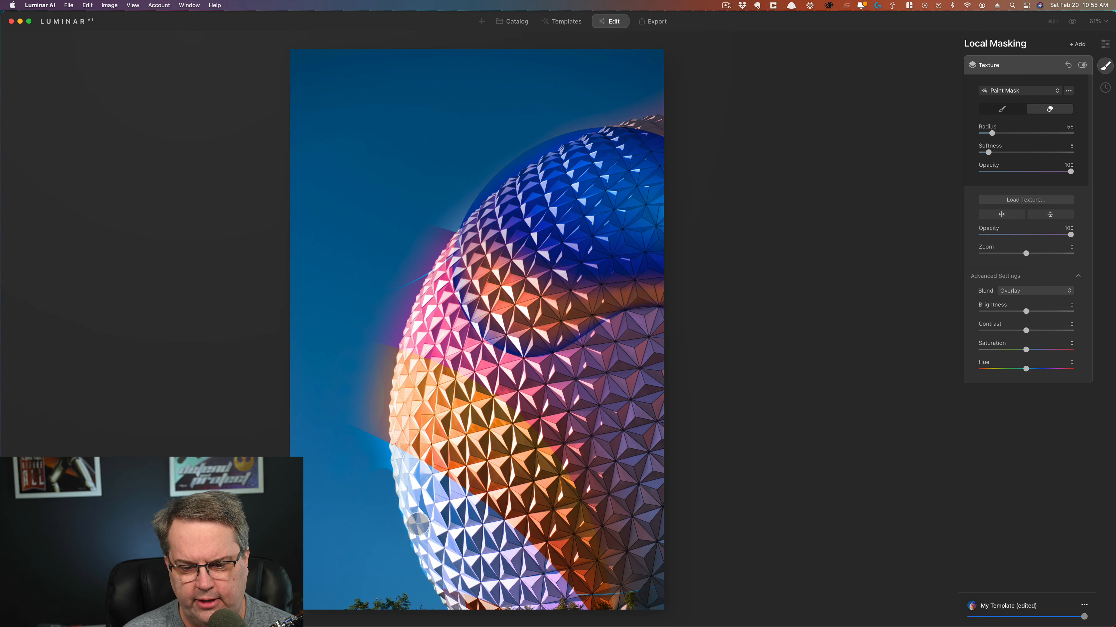
{"action": "mouse_move", "coordinate": [388, 337]}
{"action": "left_mouse_down"}
{"action": "mouse_move", "coordinate": [384, 492]}
{"action": "mouse_move", "coordinate": [370, 473]}
{"action": "mouse_move", "coordinate": [361, 395]}
{"action": "mouse_move", "coordinate": [373, 318]}
{"action": "mouse_move", "coordinate": [336, 311]}
{"action": "left_mouse_up"}
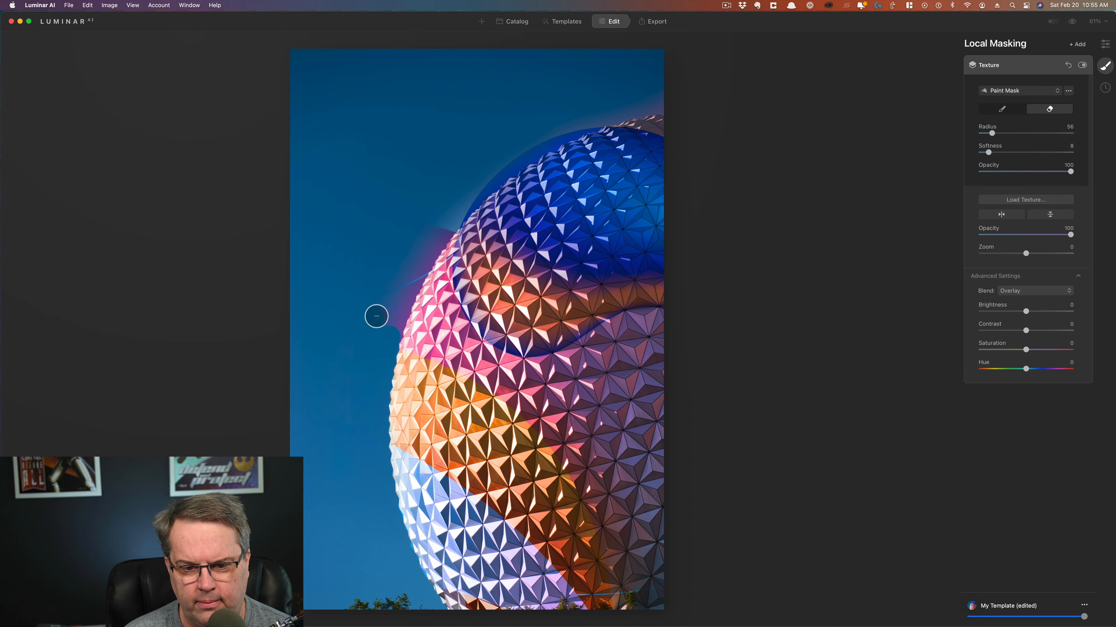
{"action": "mouse_move", "coordinate": [442, 220]}
{"action": "left_mouse_down"}
{"action": "mouse_move", "coordinate": [386, 334]}
{"action": "mouse_move", "coordinate": [400, 244]}
{"action": "mouse_move", "coordinate": [369, 335]}
{"action": "mouse_move", "coordinate": [398, 315]}
{"action": "mouse_move", "coordinate": [376, 356]}
{"action": "mouse_move", "coordinate": [364, 331]}
{"action": "mouse_move", "coordinate": [384, 201]}
{"action": "left_mouse_up"}
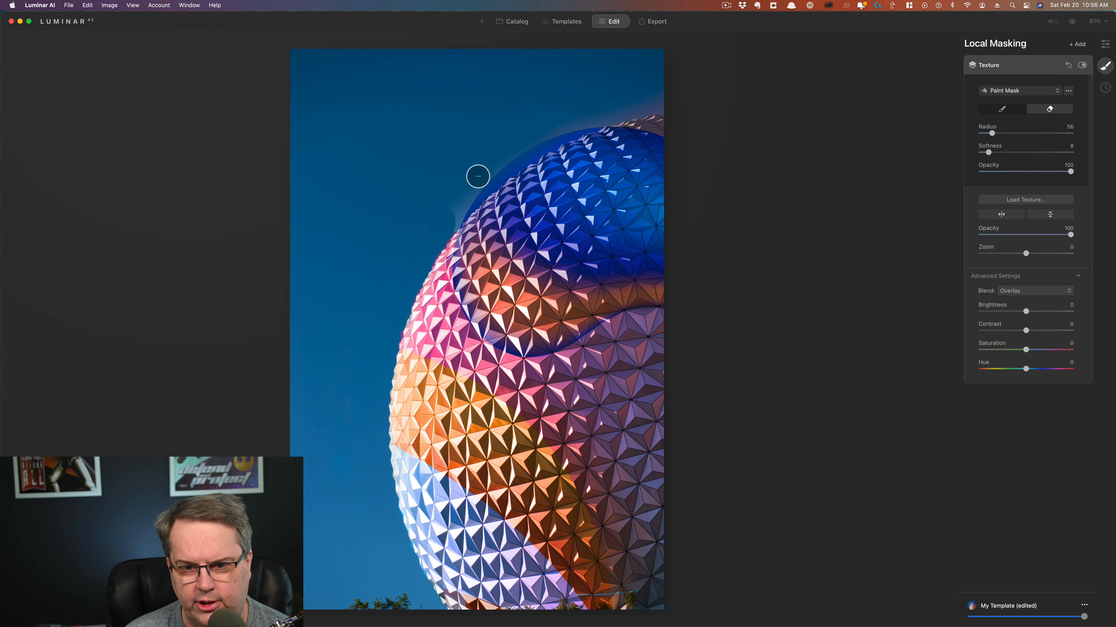
{"action": "mouse_move", "coordinate": [477, 184]}
{"action": "left_mouse_down"}
{"action": "mouse_move", "coordinate": [442, 224]}
{"action": "mouse_move", "coordinate": [511, 154]}
{"action": "left_mouse_up"}
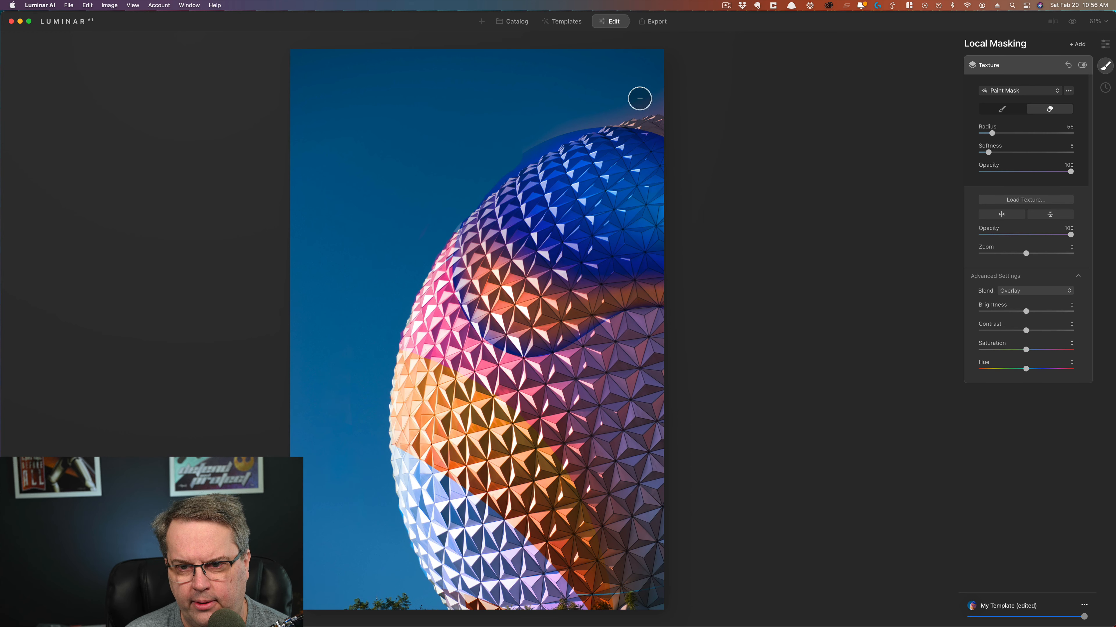
{"action": "mouse_move", "coordinate": [657, 102]}
{"action": "left_mouse_down"}
{"action": "mouse_move", "coordinate": [543, 141]}
{"action": "mouse_move", "coordinate": [446, 200]}
{"action": "left_mouse_up"}
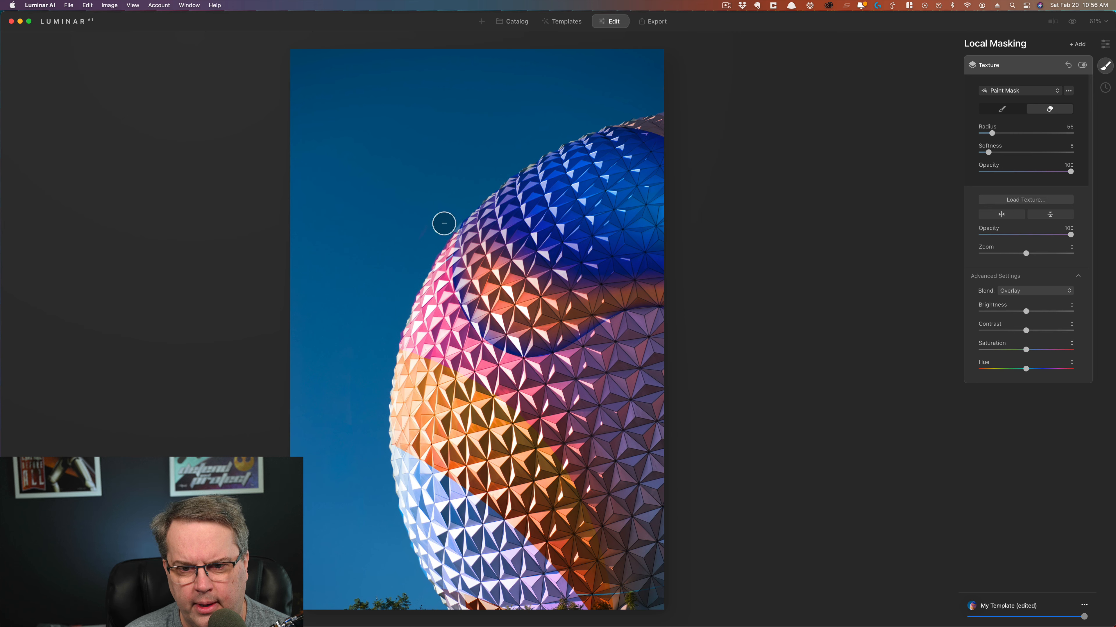
{"action": "left_click_drag", "start_coordinate": [444, 223], "coordinate": [395, 203]}
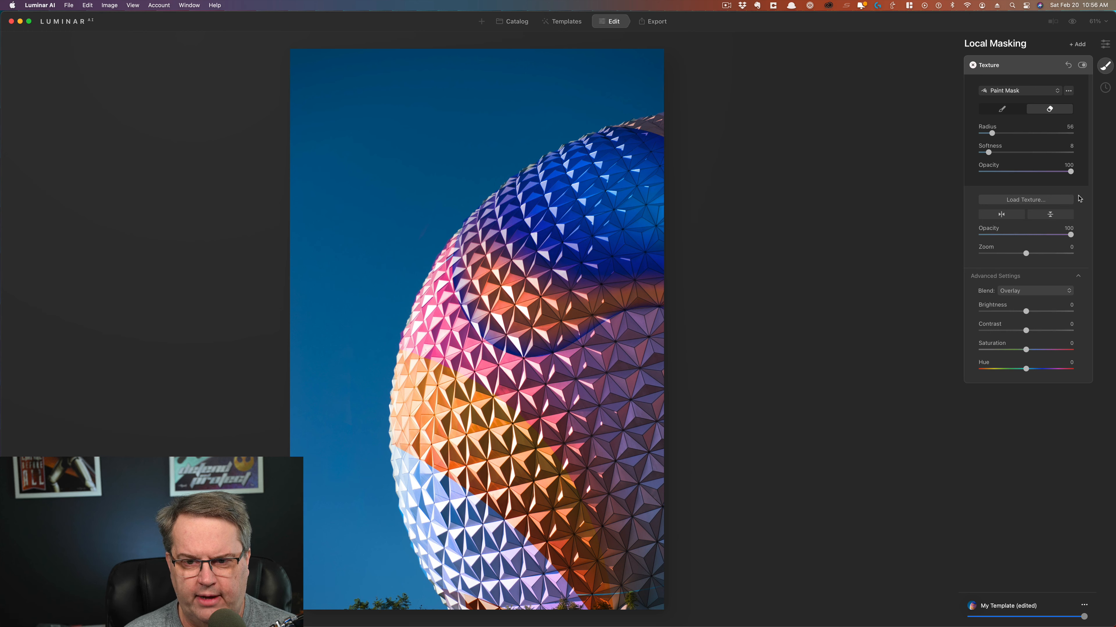
{"action": "left_click", "coordinate": [1073, 22]}
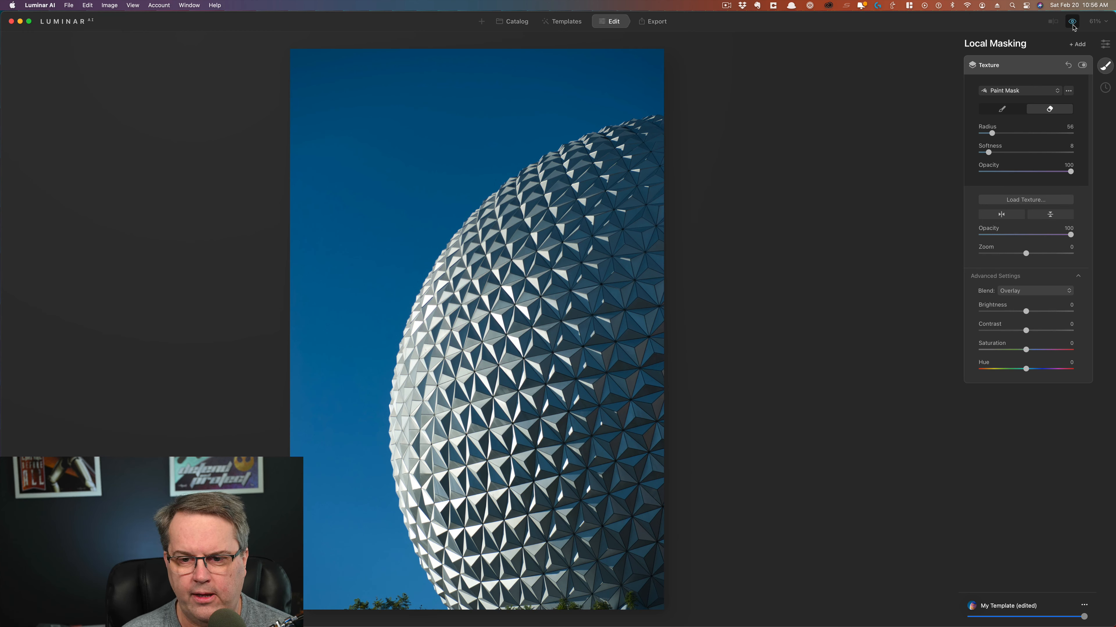
{"action": "left_click", "coordinate": [1073, 23]}
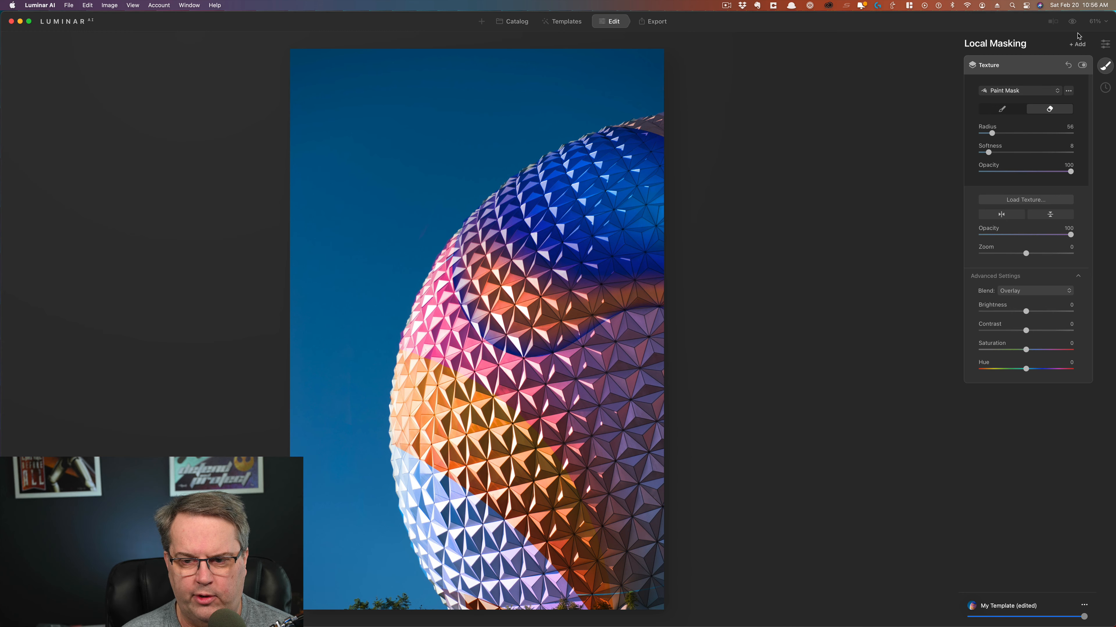
Step: Choose the catalog portrait of the woman with pulled-back hair on a white background and open it for editing
{"action": "left_click", "coordinate": [514, 26]}
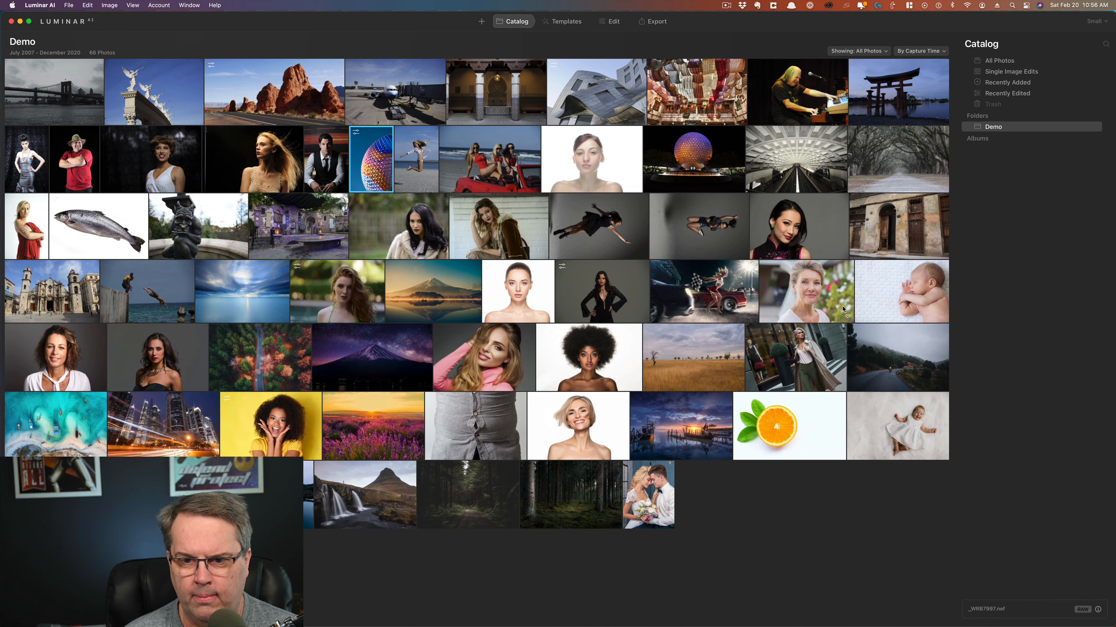
{"action": "left_click", "coordinate": [519, 292]}
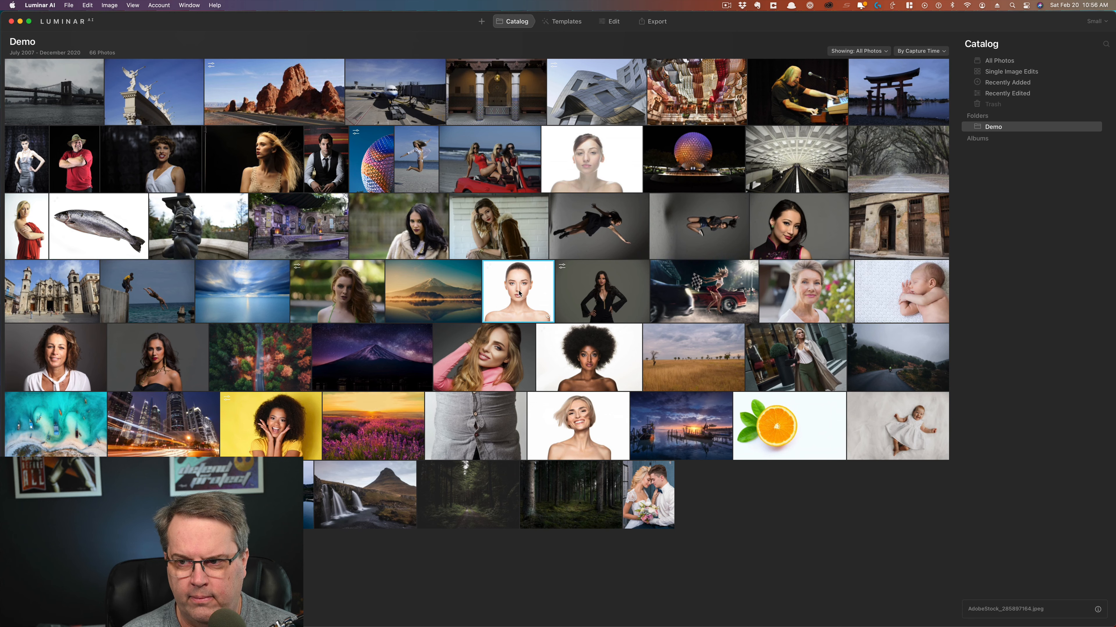
{"action": "left_click", "coordinate": [614, 22]}
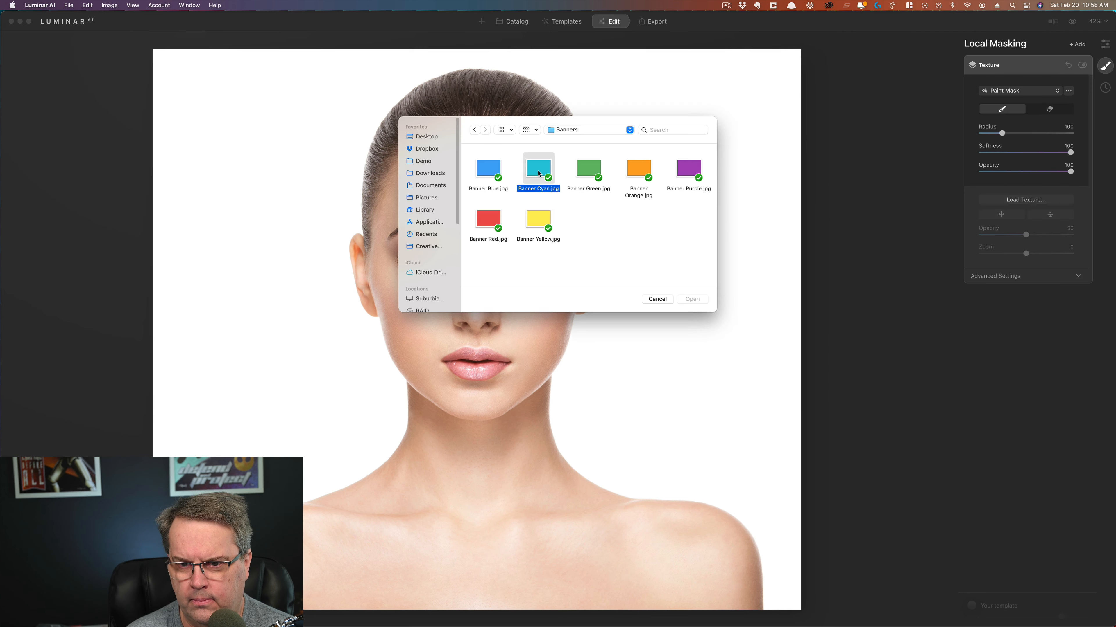
Step: Load Banner Cyan.jpg as the portrait's texture and blend it in Hue mode at 100 opacity
{"action": "left_click", "coordinate": [543, 174]}
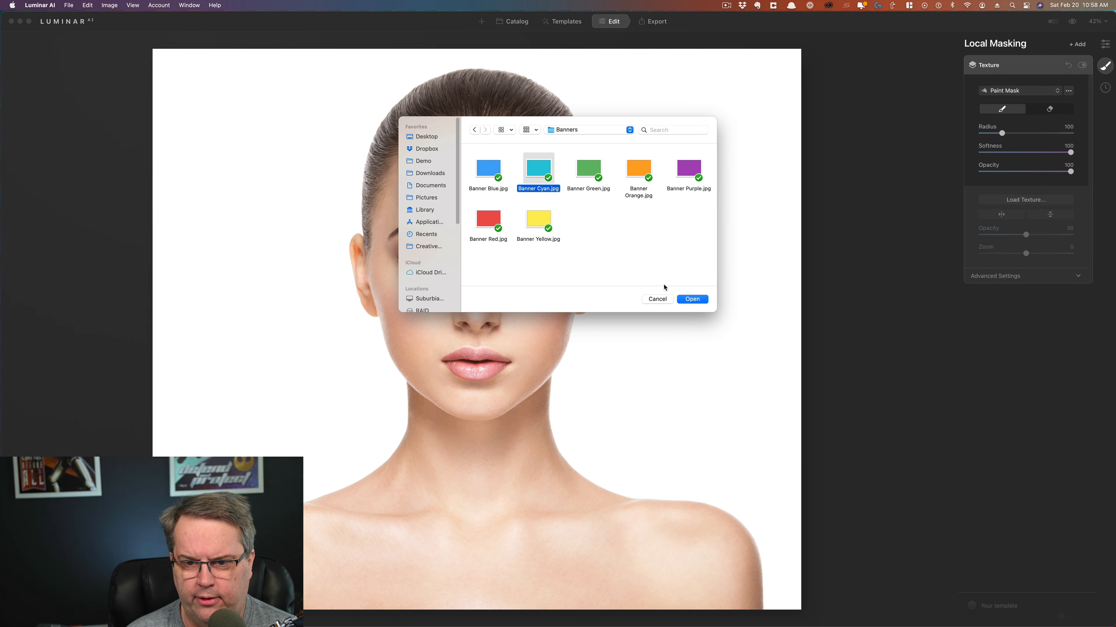
{"action": "left_click", "coordinate": [696, 302]}
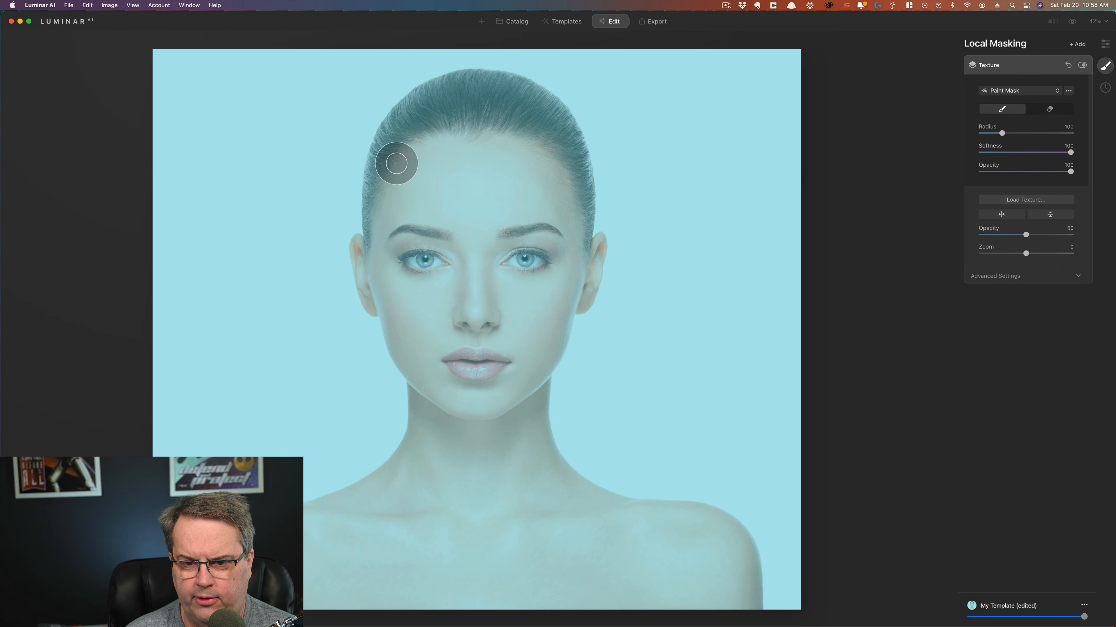
{"action": "left_click", "coordinate": [1076, 277]}
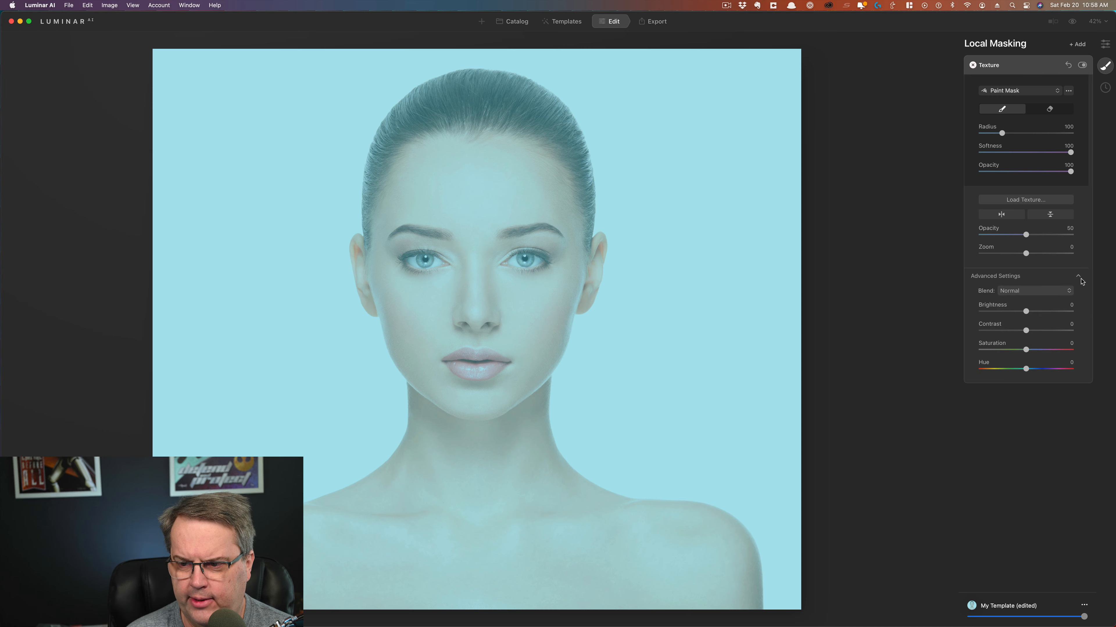
{"action": "left_click", "coordinate": [1009, 292]}
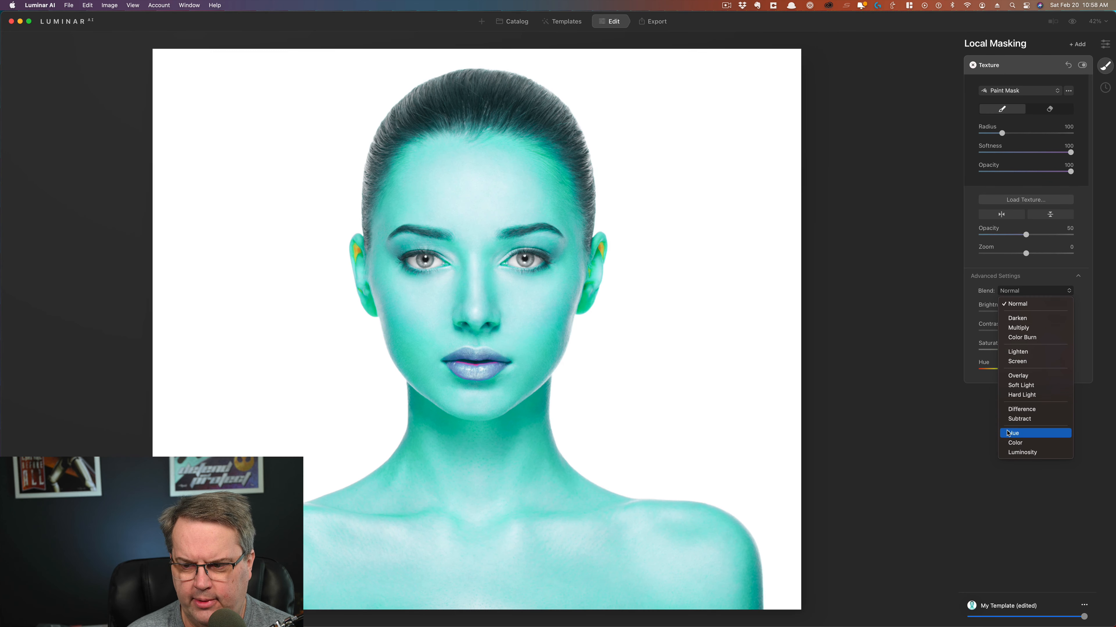
{"action": "left_click", "coordinate": [1004, 437]}
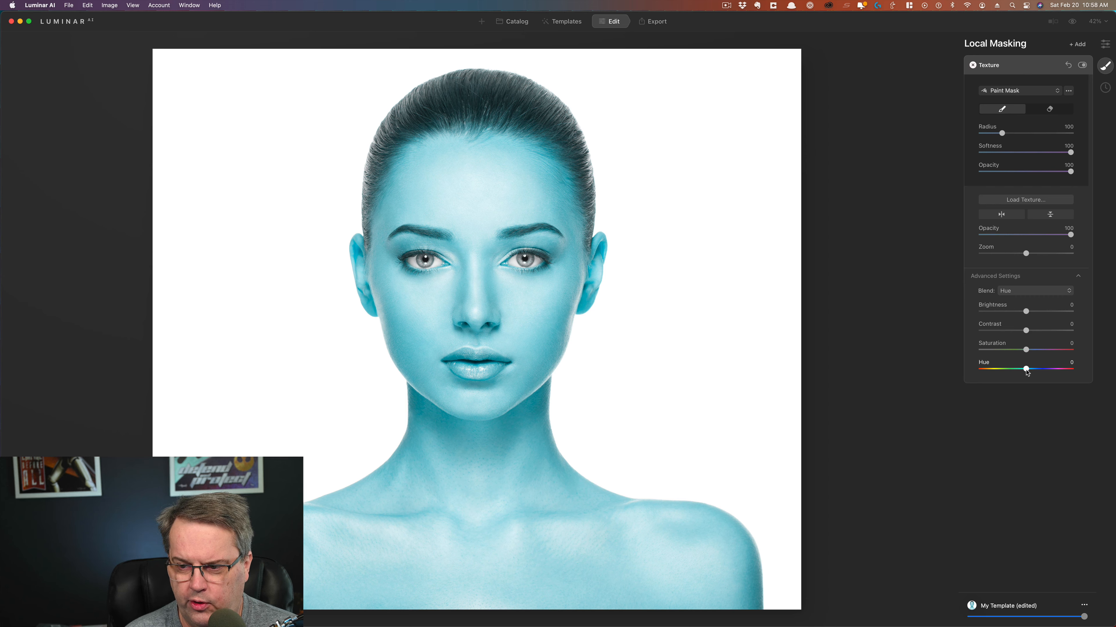
Step: Try shifting the texture's hue, replace it with Banner Purple.jpg and set the Hue value back to 0
{"action": "mouse_move", "coordinate": [1026, 370]}
{"action": "left_mouse_down"}
{"action": "mouse_move", "coordinate": [976, 376]}
{"action": "mouse_move", "coordinate": [1093, 373]}
{"action": "mouse_move", "coordinate": [1017, 379]}
{"action": "mouse_move", "coordinate": [1028, 377]}
{"action": "left_mouse_up"}
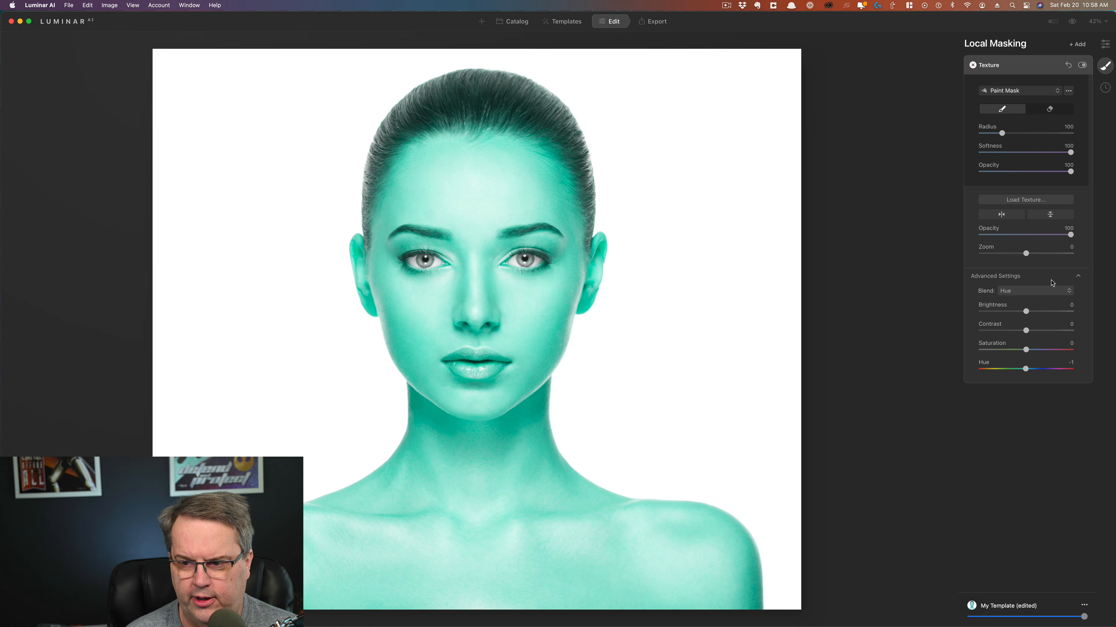
{"action": "left_click", "coordinate": [1023, 200]}
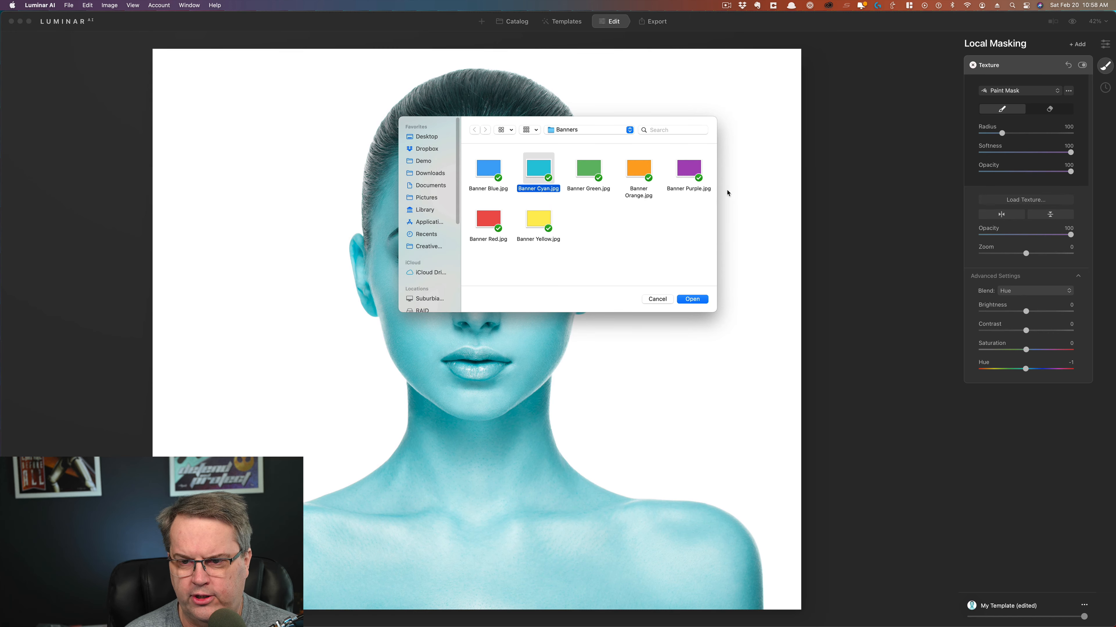
{"action": "left_click", "coordinate": [690, 172]}
{"action": "left_click", "coordinate": [696, 300]}
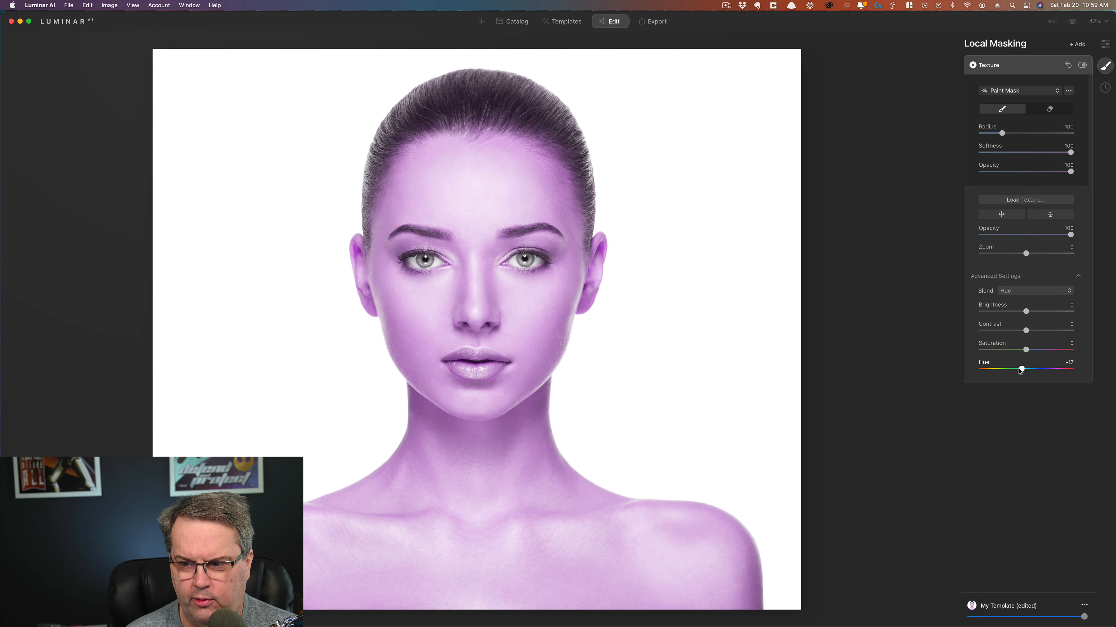
{"action": "left_click_drag", "start_coordinate": [1019, 372], "coordinate": [1057, 377]}
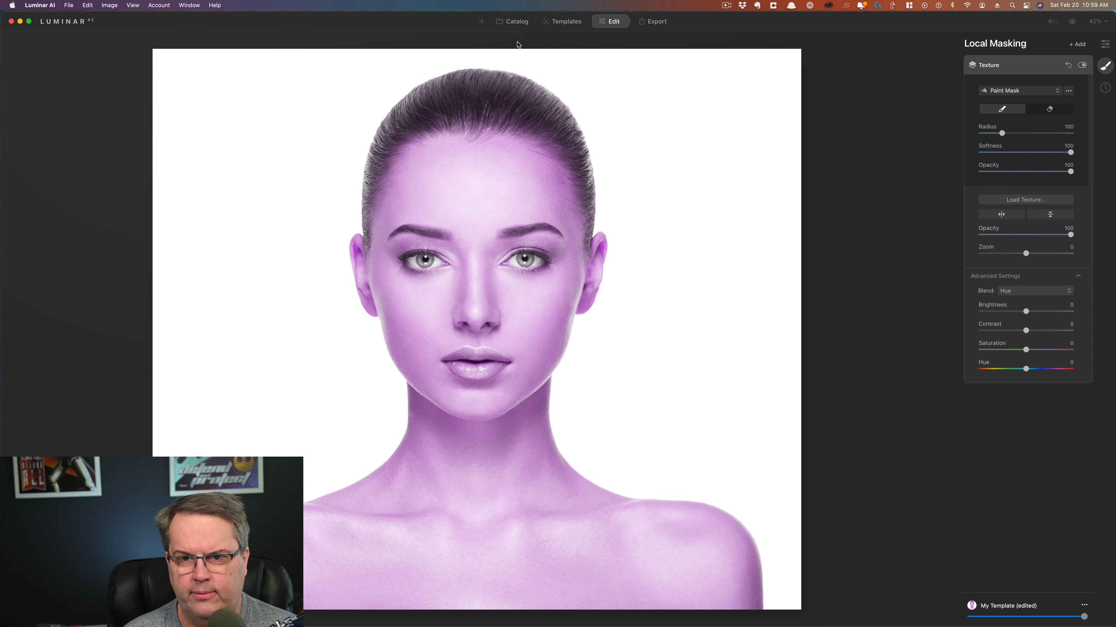
Step: Choose the catalog portrait of the woman with the large afro on a white background and open it for editing
{"action": "left_click", "coordinate": [513, 21]}
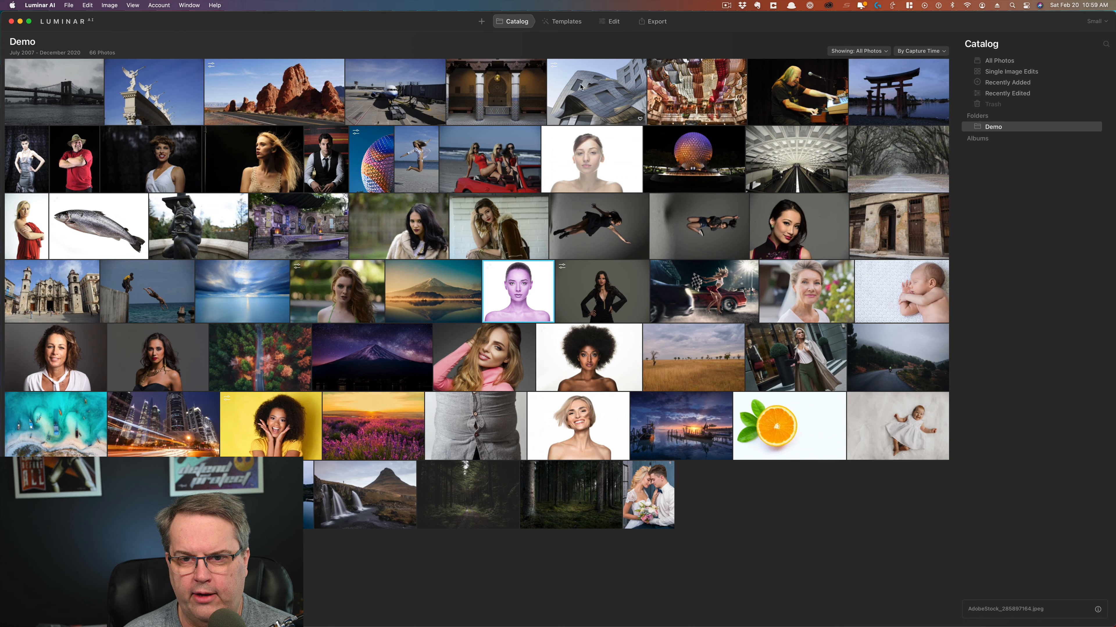
{"action": "left_click", "coordinate": [588, 365]}
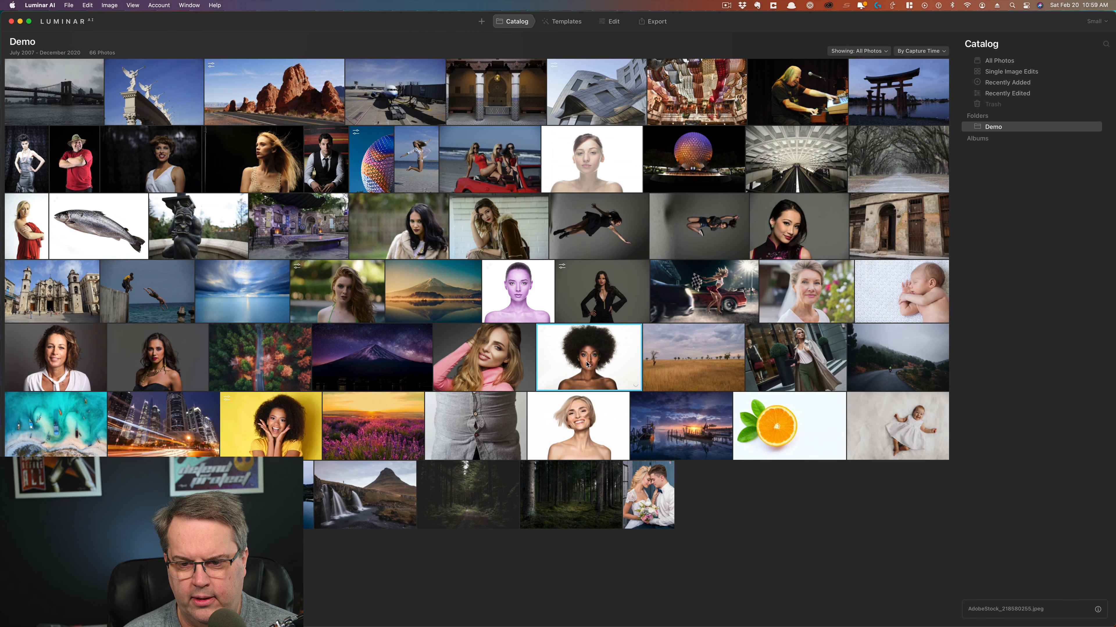
{"action": "left_click", "coordinate": [609, 21]}
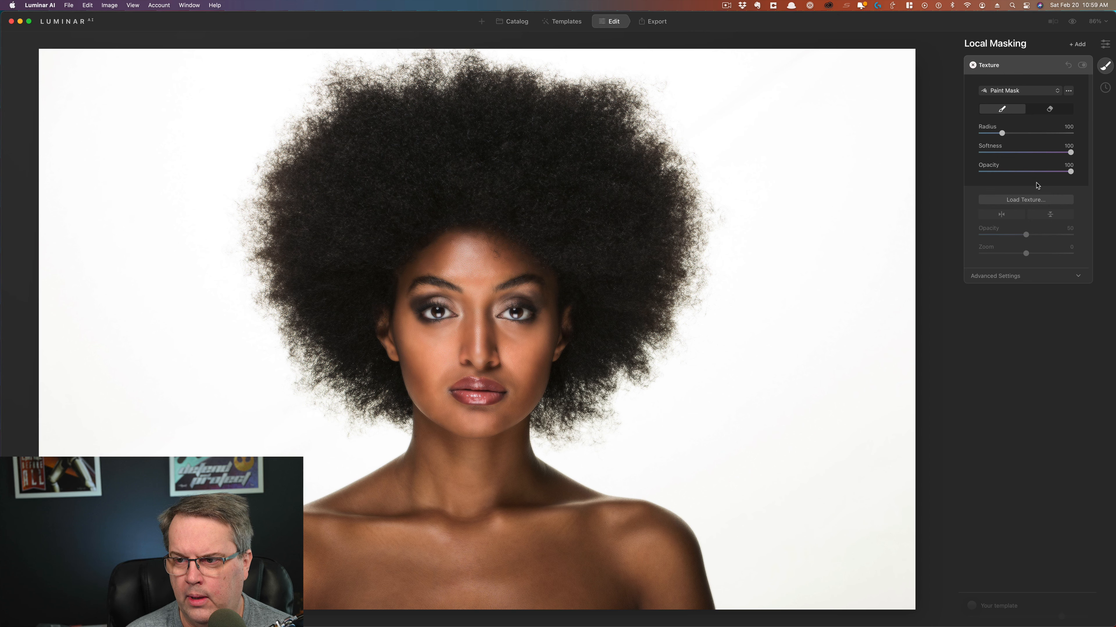
Step: Load Banner Blue.jpg as the afro portrait's texture and set its blend mode to Hue
{"action": "left_click", "coordinate": [1029, 201]}
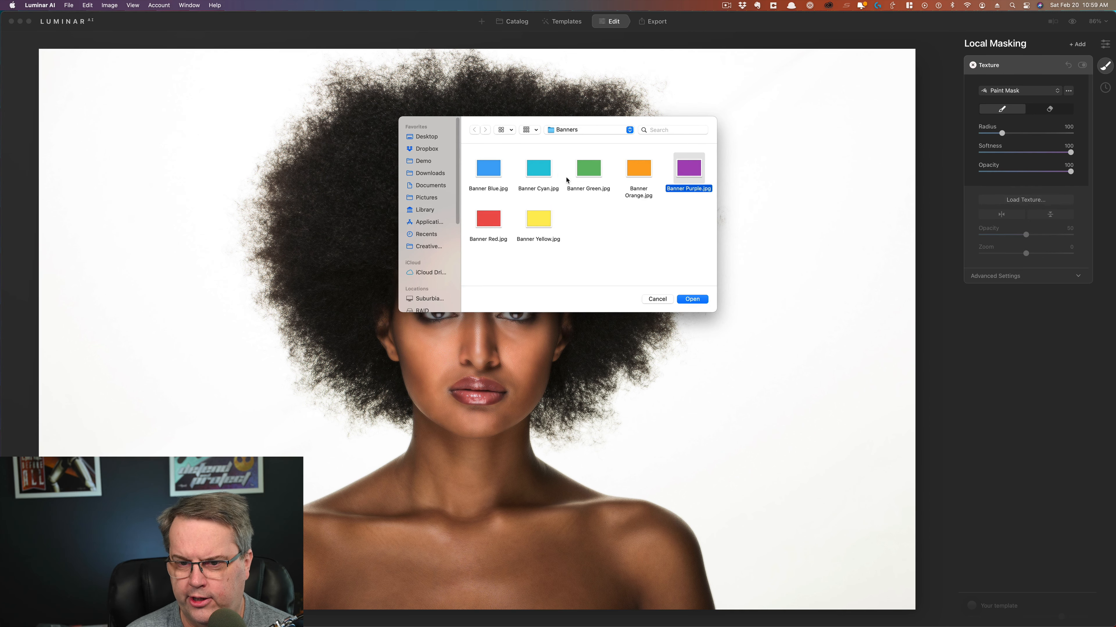
{"action": "left_click", "coordinate": [486, 171]}
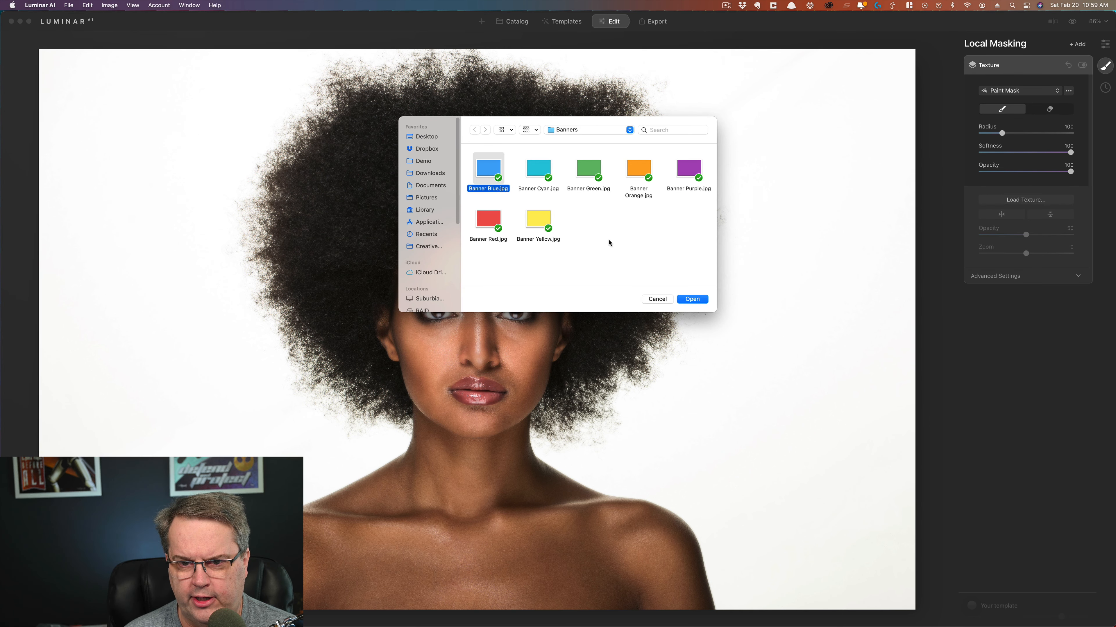
{"action": "left_click", "coordinate": [692, 299]}
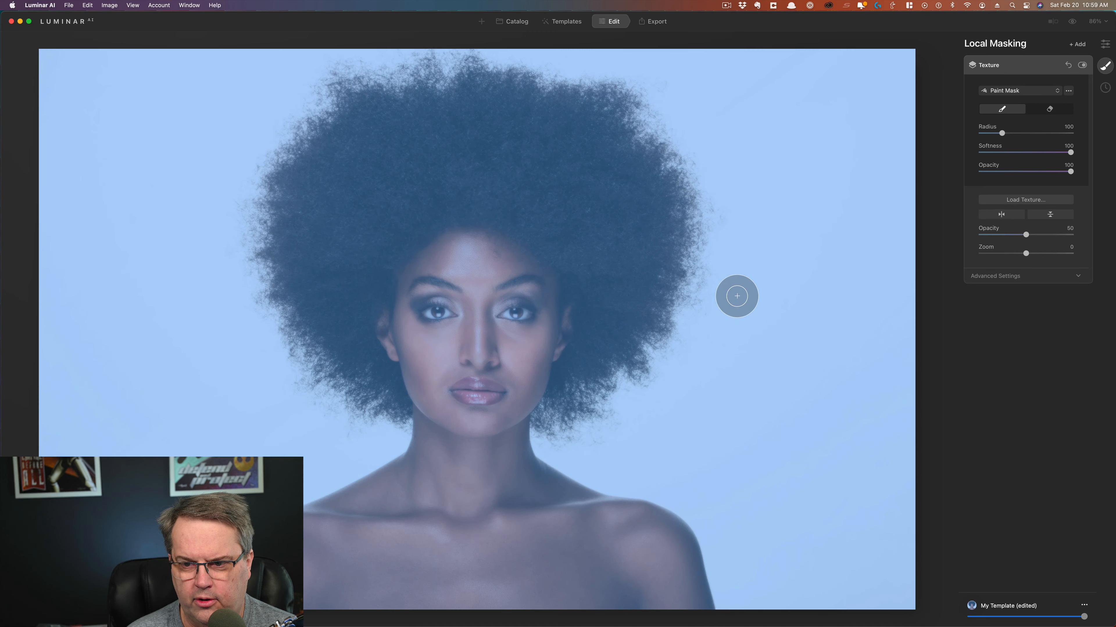
{"action": "left_click", "coordinate": [1087, 281]}
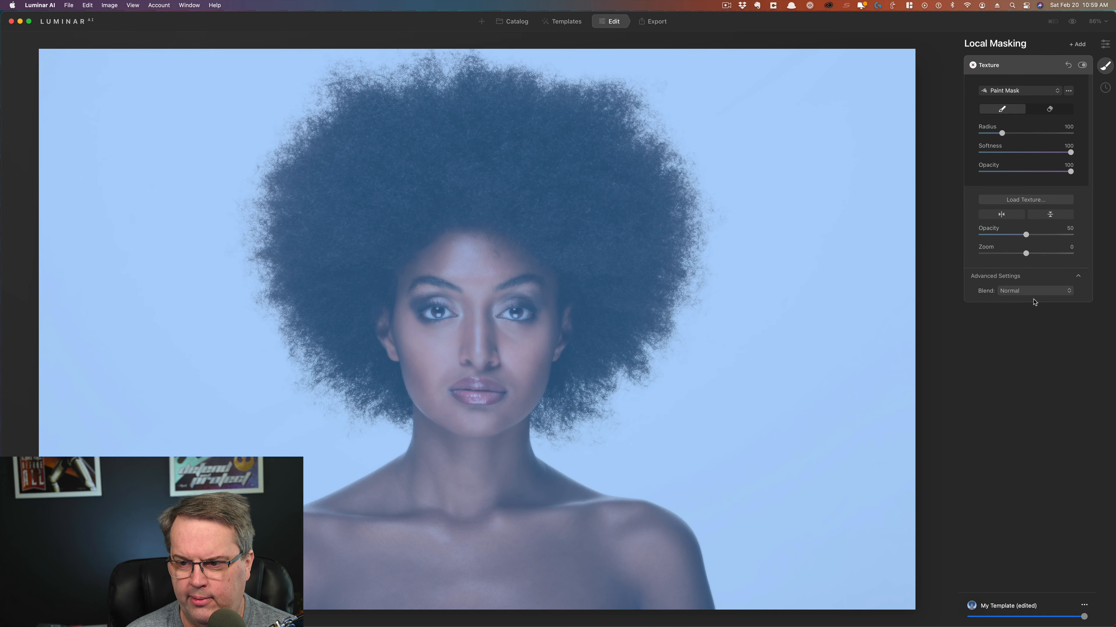
{"action": "left_click", "coordinate": [1035, 292]}
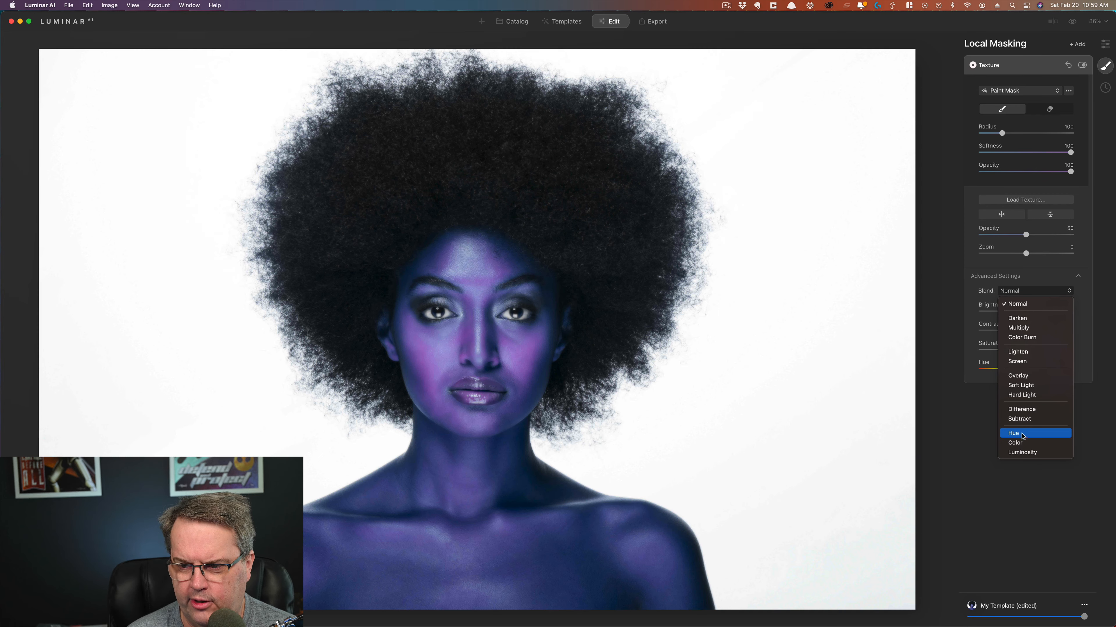
{"action": "left_click", "coordinate": [1019, 434]}
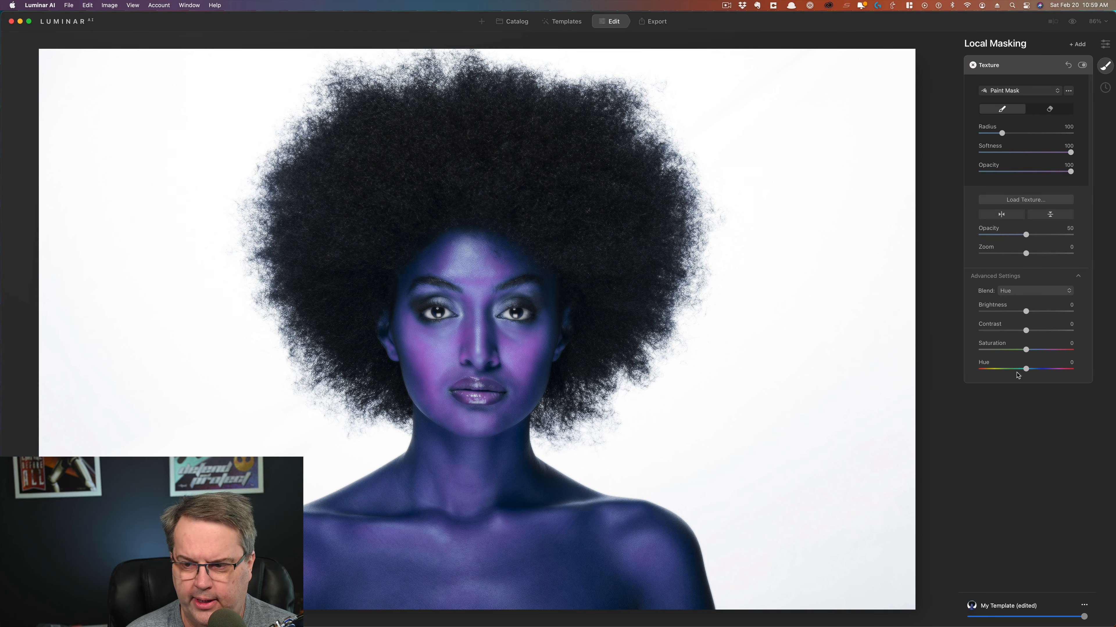
Step: Try a Hue of 66 and a Saturation of 46 on the blue texture, and reset both values to 0
{"action": "left_click_drag", "start_coordinate": [1024, 370], "coordinate": [1047, 350]}
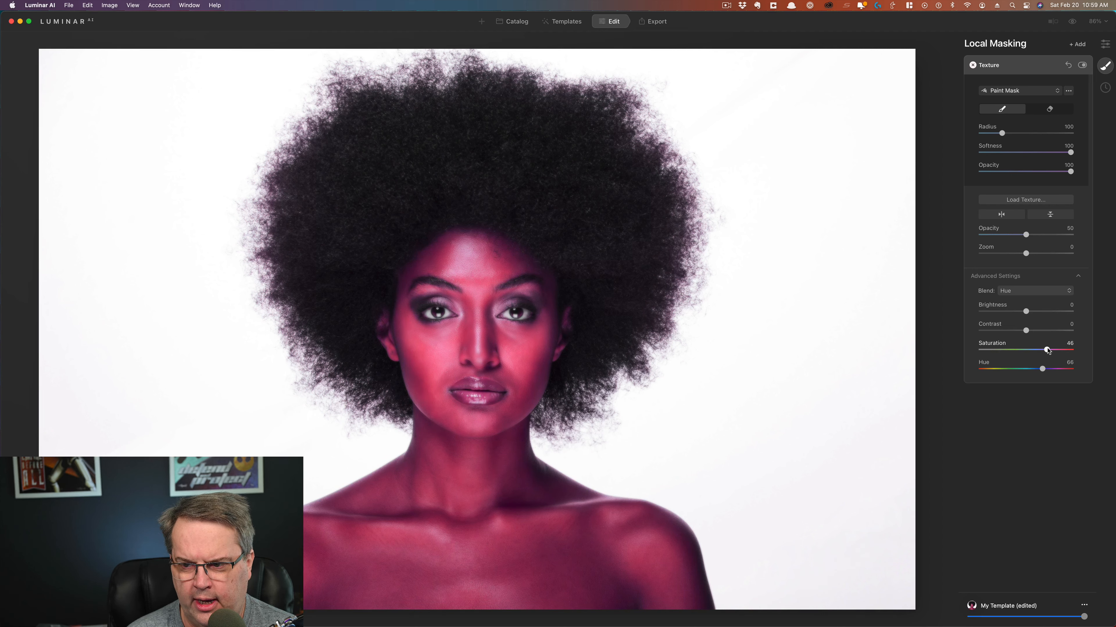
{"action": "double_click", "coordinate": [986, 345]}
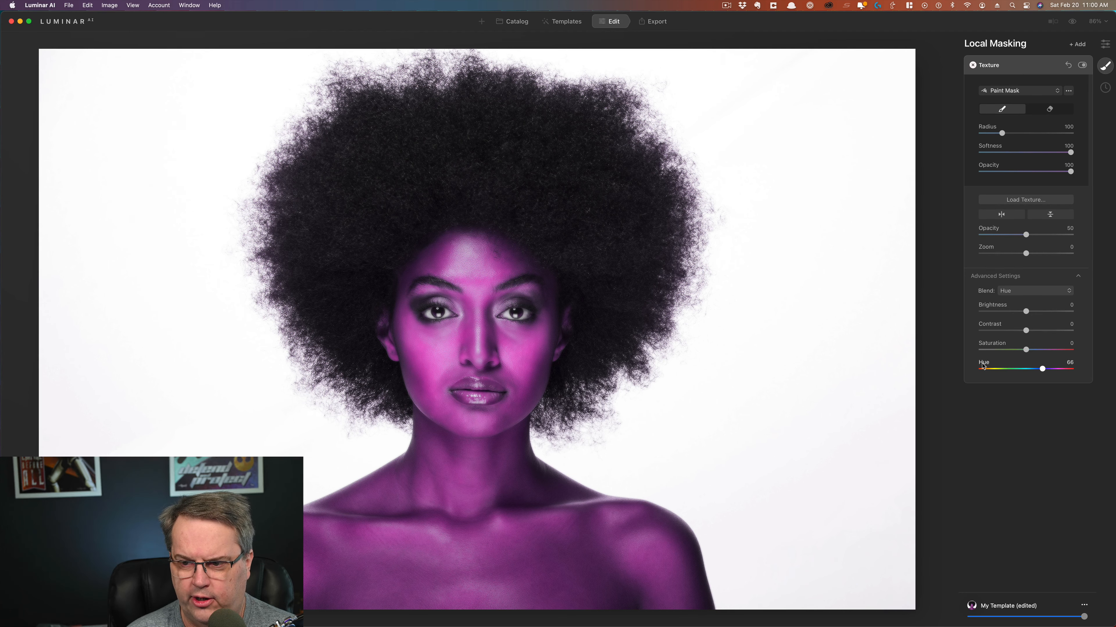
Step: Replace the blue texture with 4588036.jpg from the Desktop Wallpaper folder
{"action": "left_click", "coordinate": [1024, 203]}
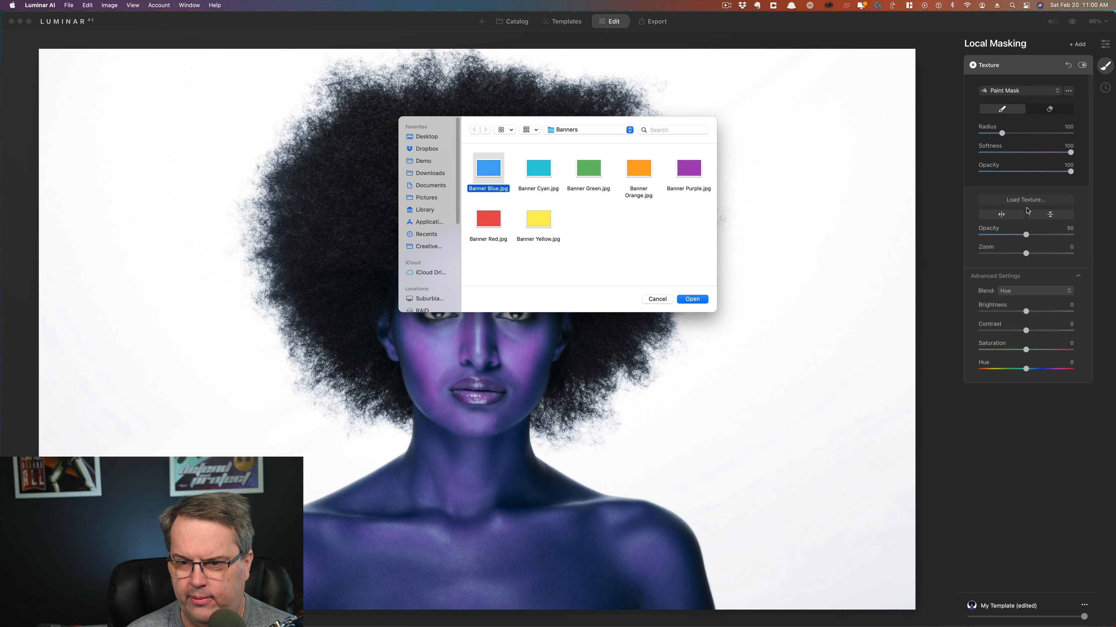
{"action": "left_click", "coordinate": [587, 130]}
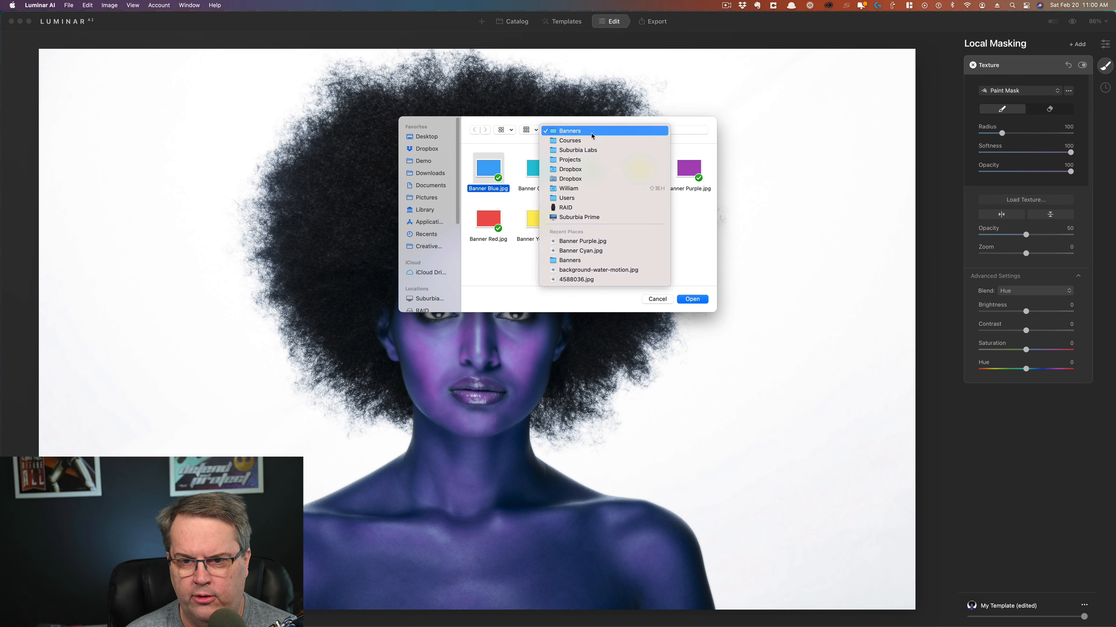
{"action": "left_click", "coordinate": [580, 279]}
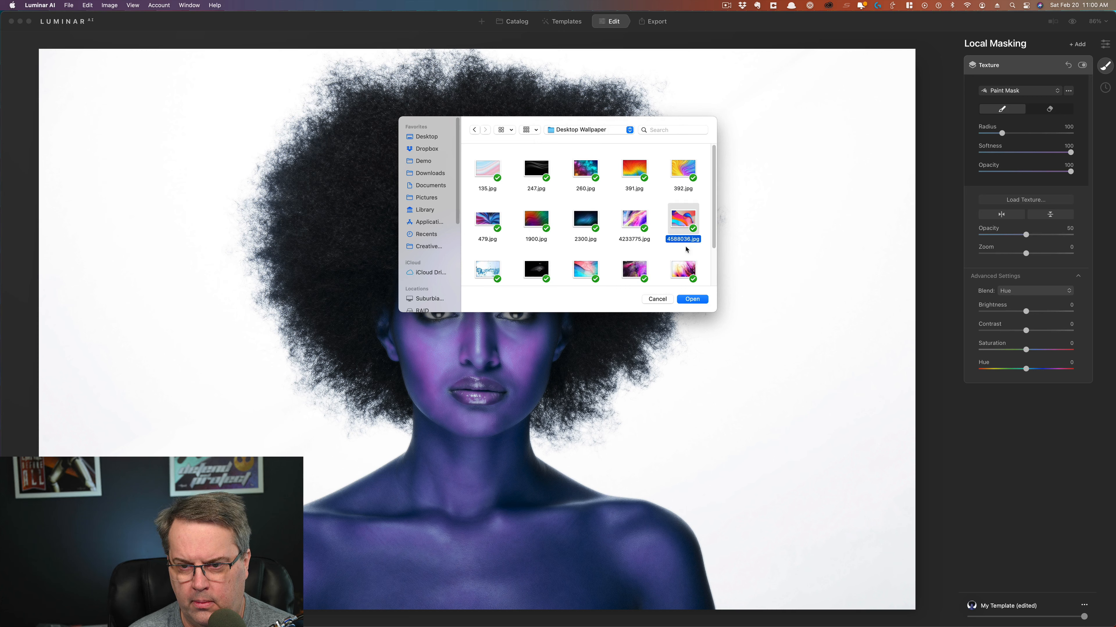
{"action": "left_click", "coordinate": [693, 300]}
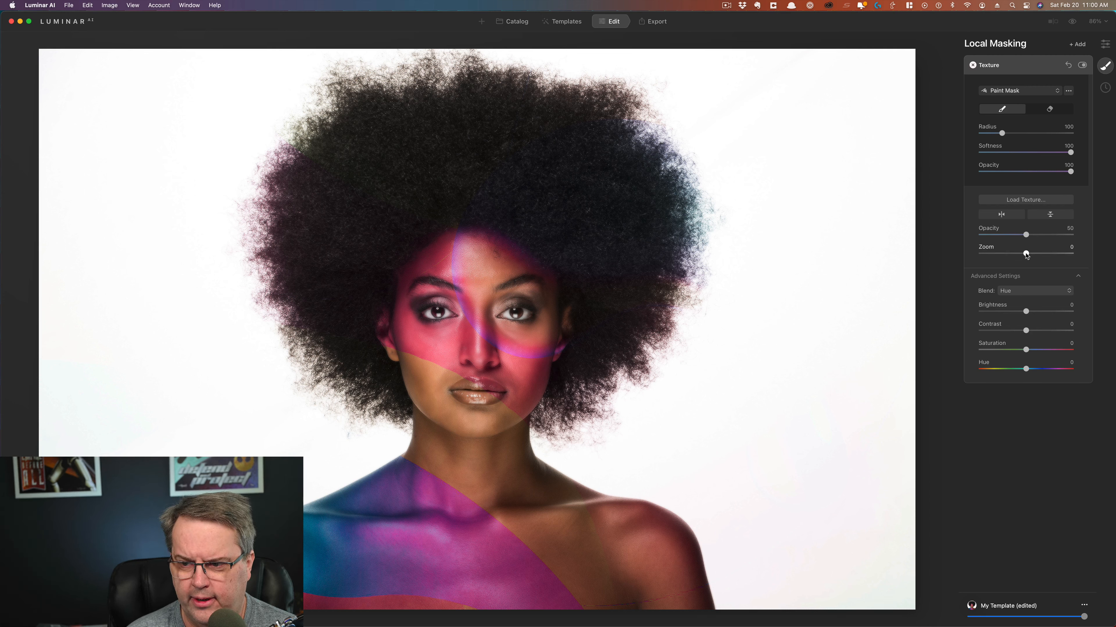
Step: Set the texture's Zoom to 4, and try flipping it horizontally and vertically before restoring its original orientation
{"action": "mouse_move", "coordinate": [1026, 255]}
{"action": "left_mouse_down"}
{"action": "mouse_move", "coordinate": [995, 262]}
{"action": "mouse_move", "coordinate": [1027, 266]}
{"action": "left_mouse_up"}
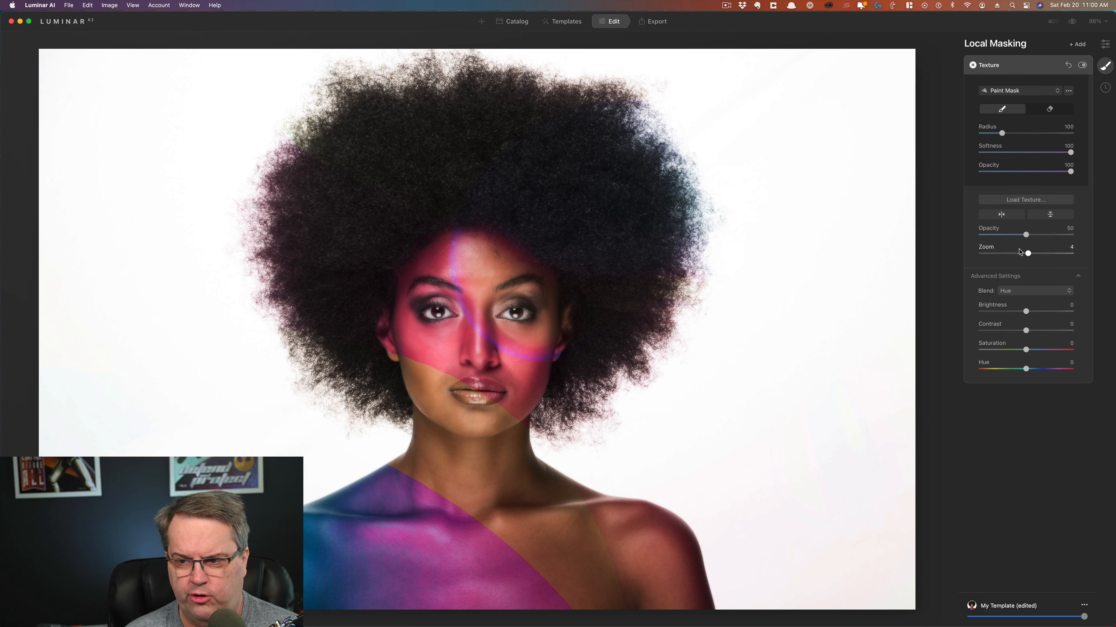
{"action": "left_click", "coordinate": [1009, 216]}
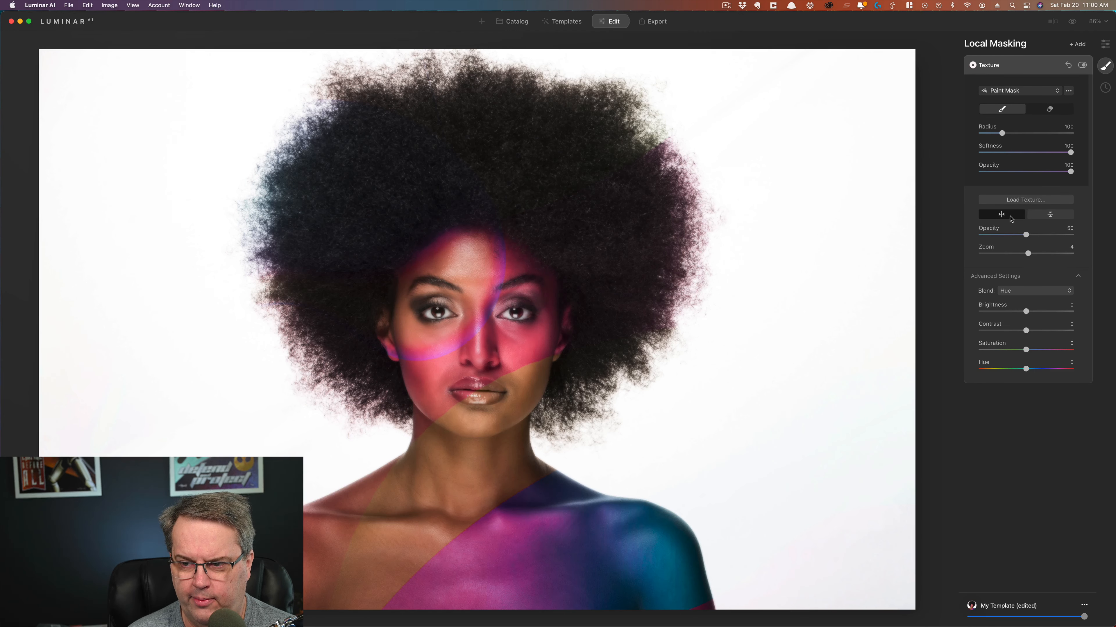
{"action": "left_click", "coordinate": [1010, 216]}
{"action": "left_click", "coordinate": [1059, 215]}
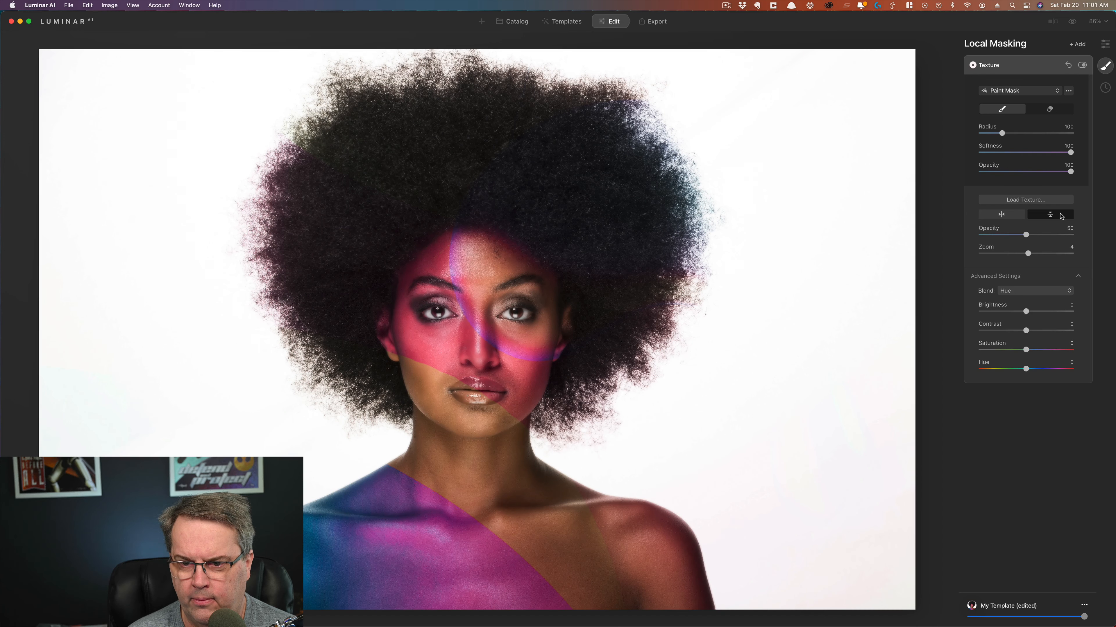
{"action": "left_click", "coordinate": [1059, 215]}
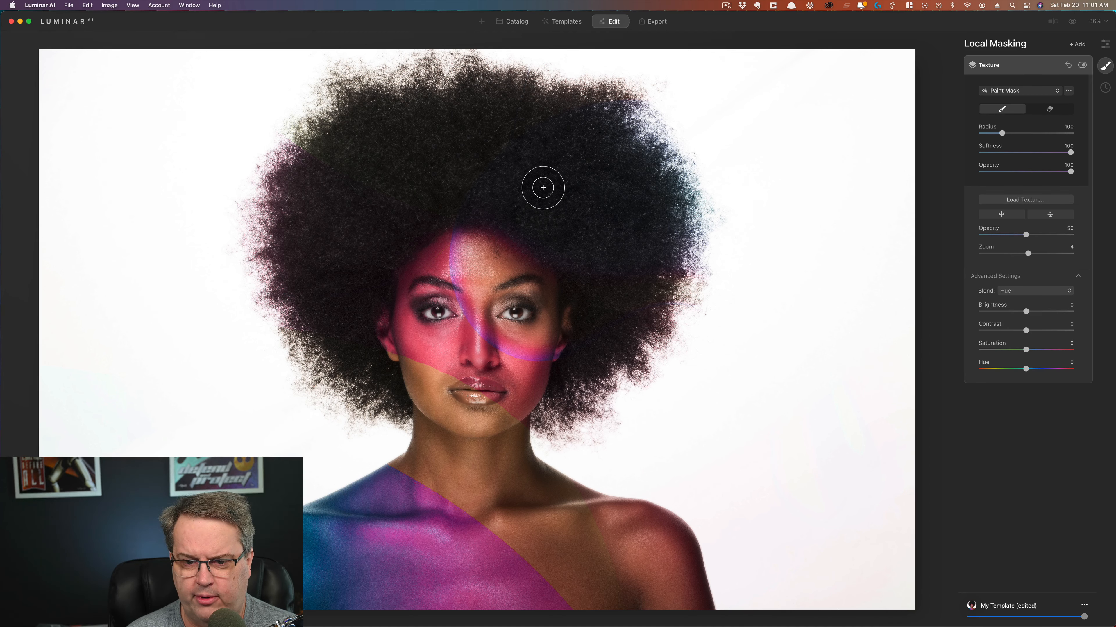
Step: Open the catalog photo of the salmon for editing and load the blue water-splash image from the Desktop Wallpaper folder as its texture
{"action": "left_click", "coordinate": [510, 26]}
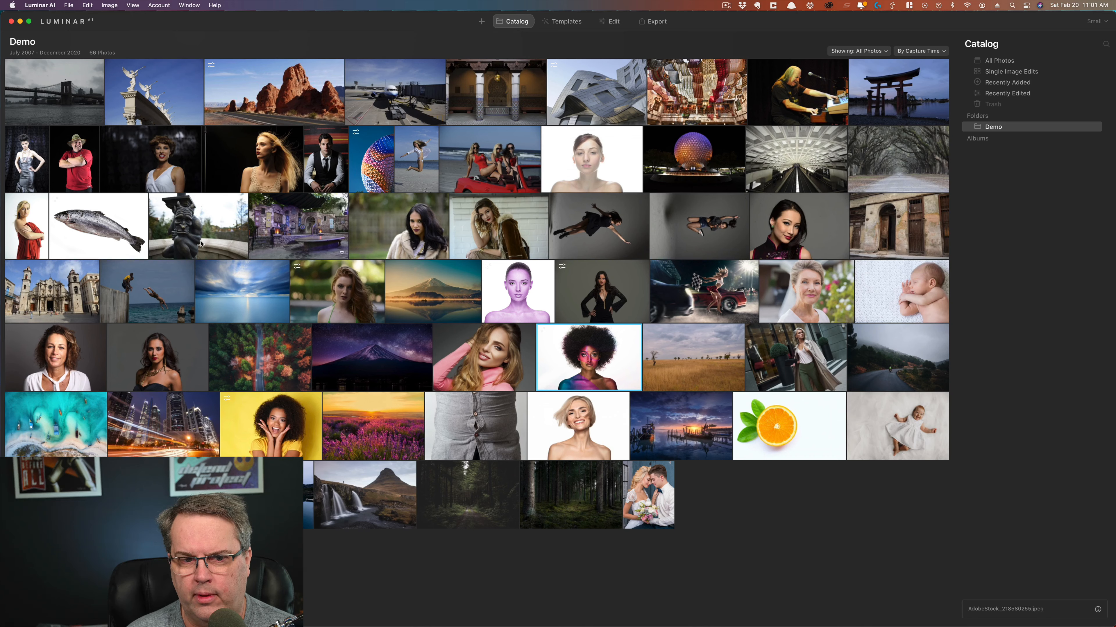
{"action": "left_click", "coordinate": [91, 229]}
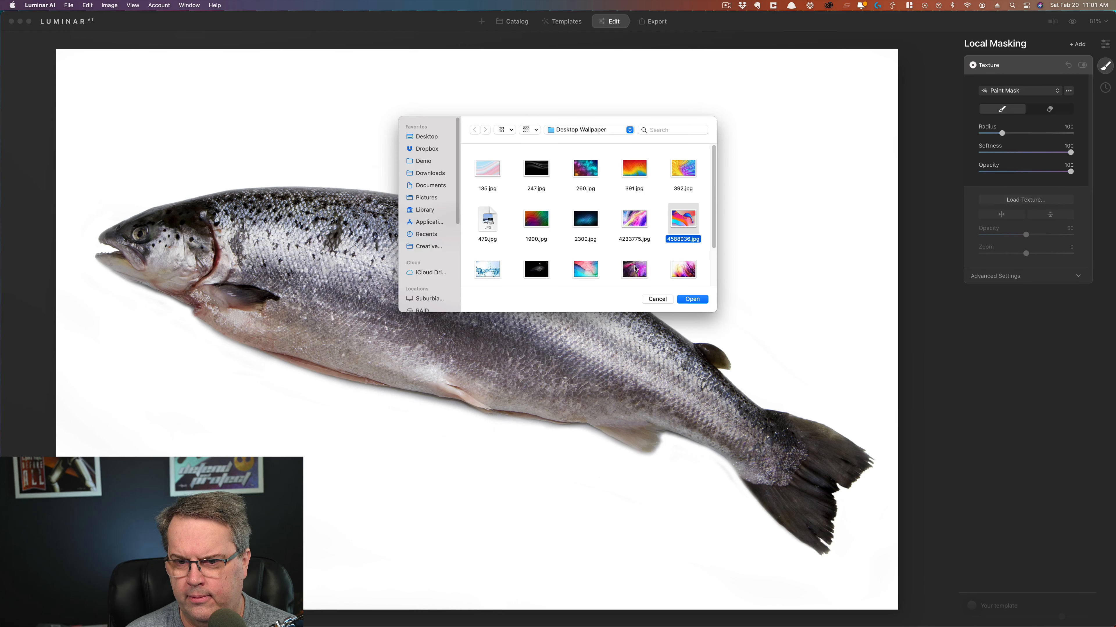
{"action": "double_click", "coordinate": [487, 270]}
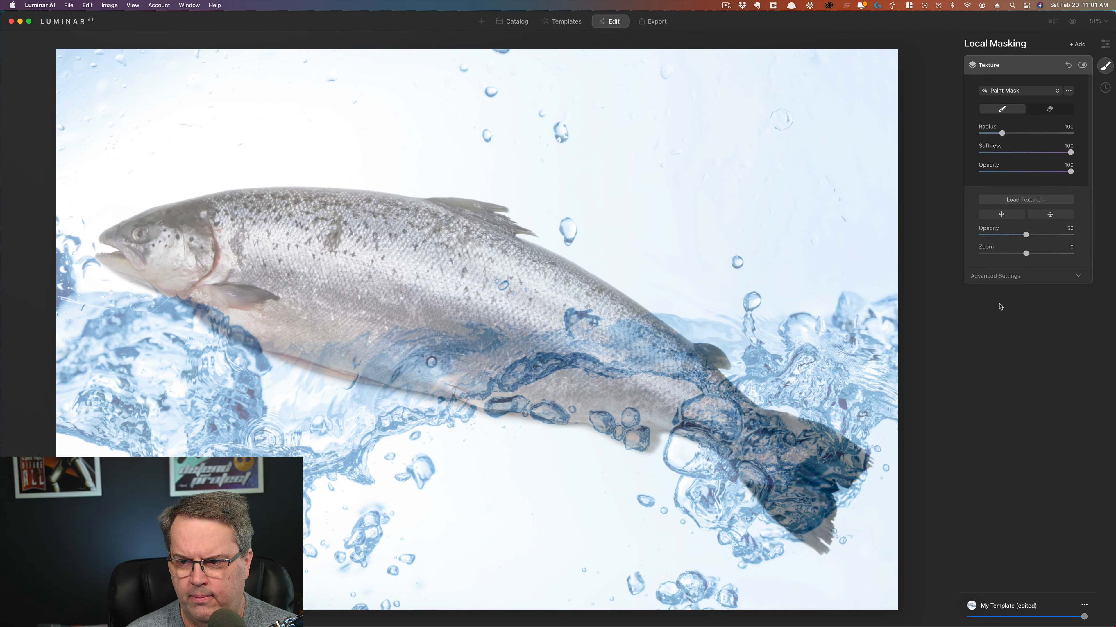
Step: Blend the water texture in Multiply mode and set its opacity to 81
{"action": "left_click", "coordinate": [1079, 276]}
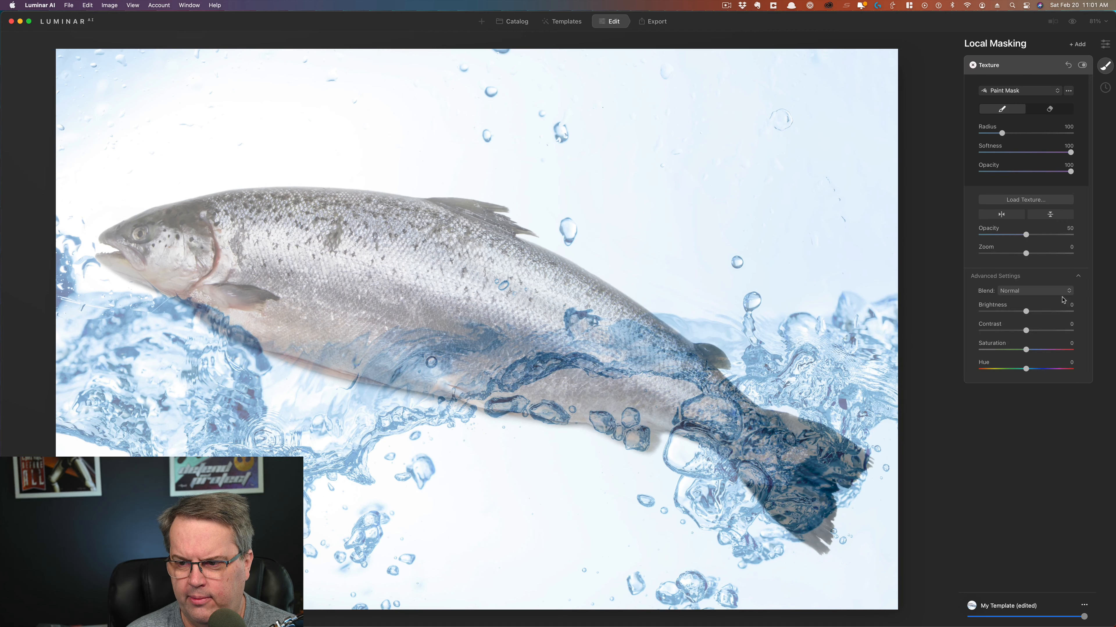
{"action": "left_click", "coordinate": [1037, 291]}
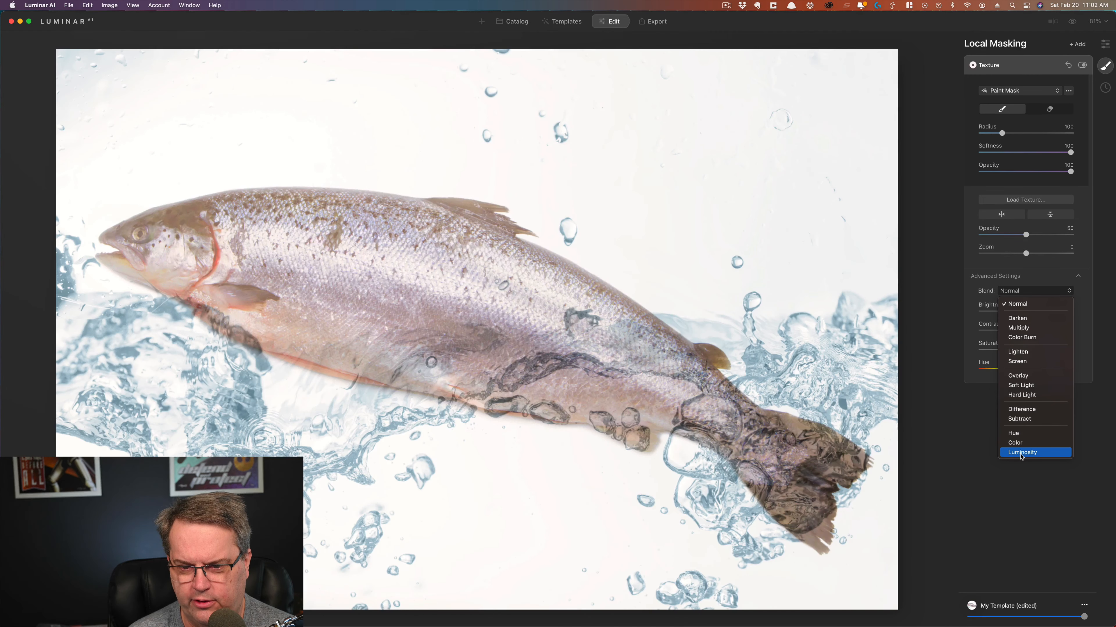
{"action": "left_click", "coordinate": [1015, 328]}
{"action": "left_click_drag", "start_coordinate": [1026, 236], "coordinate": [1054, 236]}
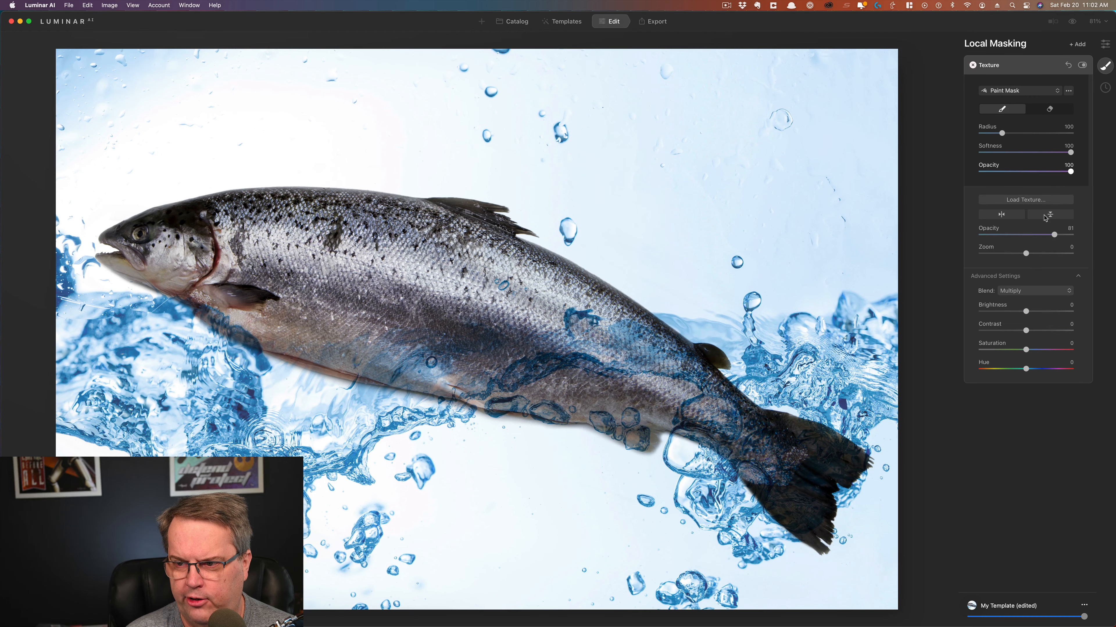
Step: Erase the water texture from the salmon's body and from a small patch of the background above it
{"action": "left_click", "coordinate": [1054, 113]}
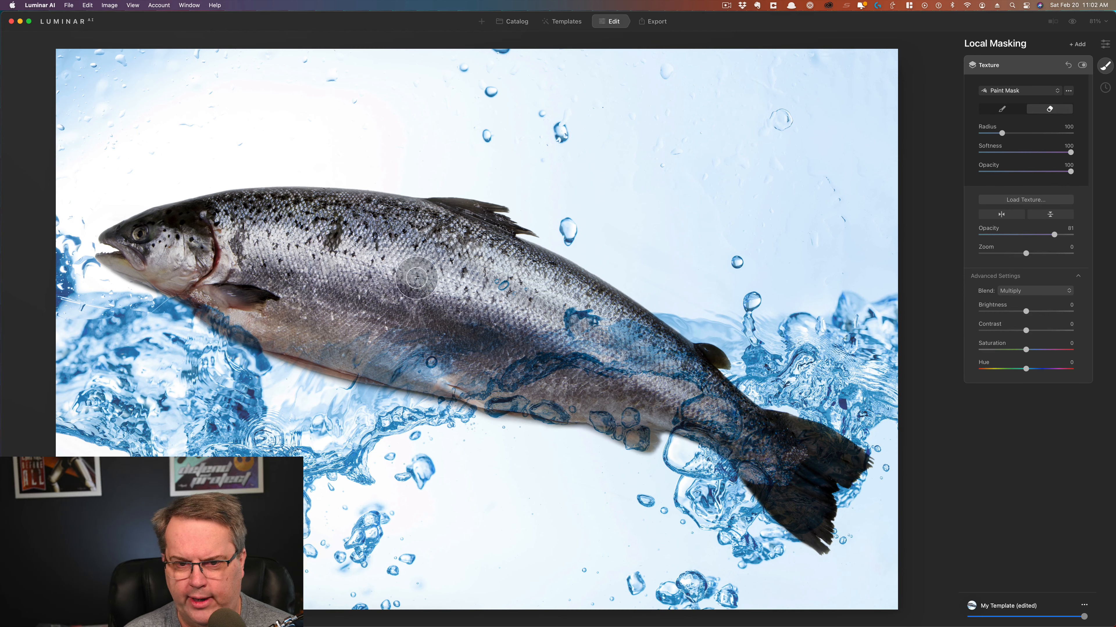
{"action": "left_click", "coordinate": [462, 316]}
{"action": "mouse_move", "coordinate": [463, 316]}
{"action": "left_mouse_down"}
{"action": "mouse_move", "coordinate": [417, 333]}
{"action": "mouse_move", "coordinate": [439, 362]}
{"action": "mouse_move", "coordinate": [378, 353]}
{"action": "mouse_move", "coordinate": [434, 366]}
{"action": "mouse_move", "coordinate": [584, 366]}
{"action": "mouse_move", "coordinate": [579, 330]}
{"action": "mouse_move", "coordinate": [513, 265]}
{"action": "mouse_move", "coordinate": [443, 241]}
{"action": "mouse_move", "coordinate": [177, 233]}
{"action": "mouse_move", "coordinate": [248, 321]}
{"action": "mouse_move", "coordinate": [199, 261]}
{"action": "mouse_move", "coordinate": [494, 287]}
{"action": "mouse_move", "coordinate": [605, 395]}
{"action": "mouse_move", "coordinate": [846, 466]}
{"action": "mouse_move", "coordinate": [775, 474]}
{"action": "mouse_move", "coordinate": [555, 299]}
{"action": "mouse_move", "coordinate": [619, 382]}
{"action": "mouse_move", "coordinate": [300, 292]}
{"action": "mouse_move", "coordinate": [228, 216]}
{"action": "mouse_move", "coordinate": [506, 394]}
{"action": "mouse_move", "coordinate": [568, 404]}
{"action": "mouse_move", "coordinate": [415, 365]}
{"action": "mouse_move", "coordinate": [463, 369]}
{"action": "left_mouse_up"}
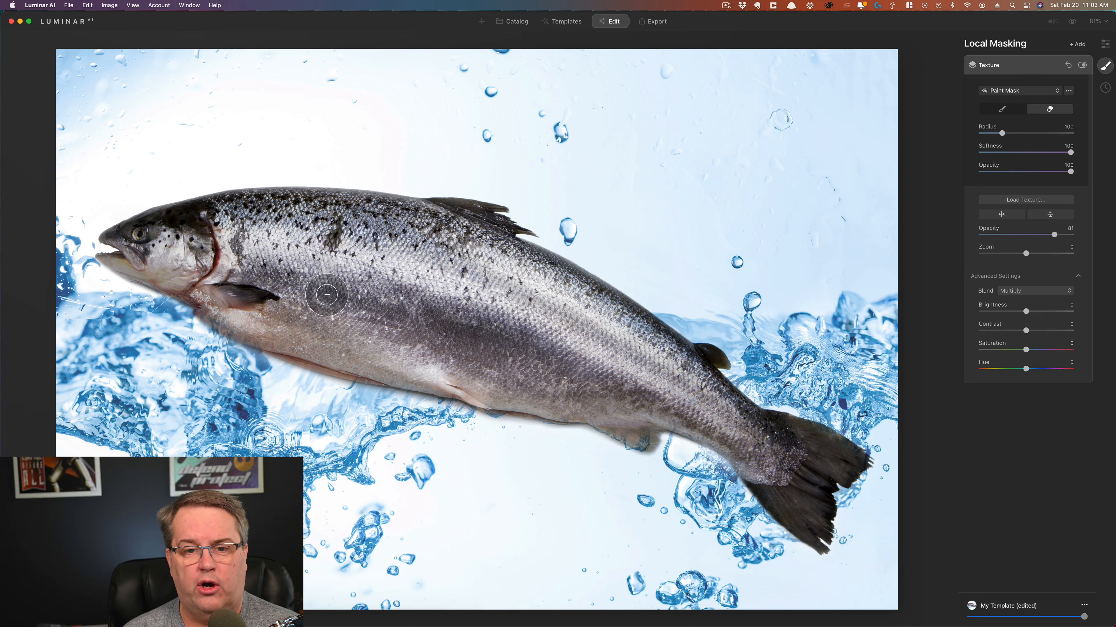
{"action": "left_click_drag", "start_coordinate": [667, 178], "coordinate": [692, 172]}
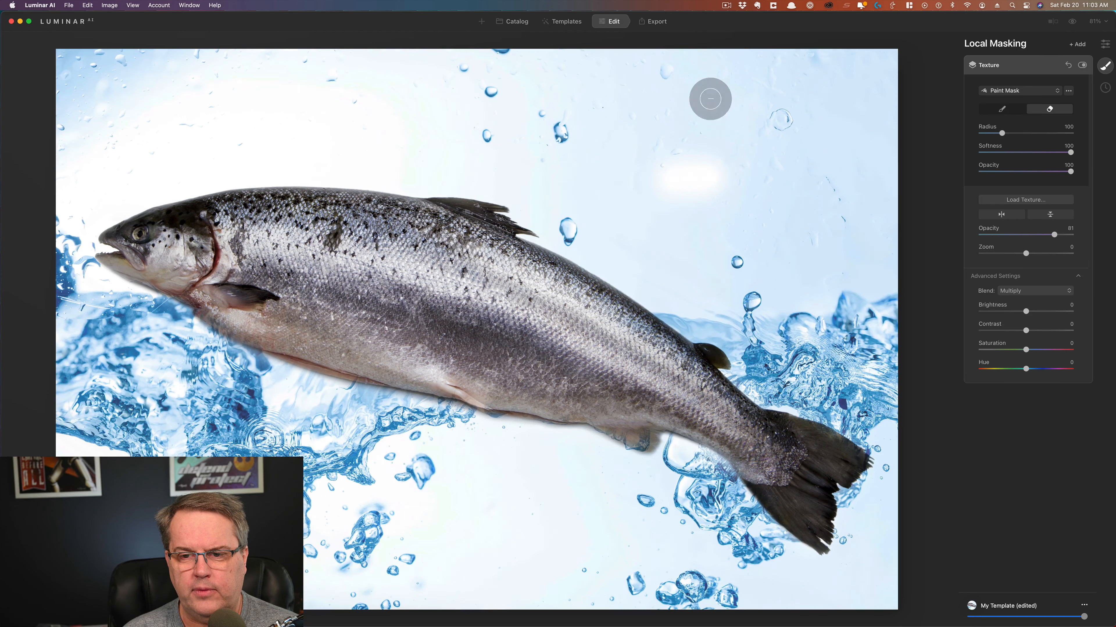
Step: Choose the textured geodesic sphere photo in the catalog and open it for editing
{"action": "left_click", "coordinate": [514, 23]}
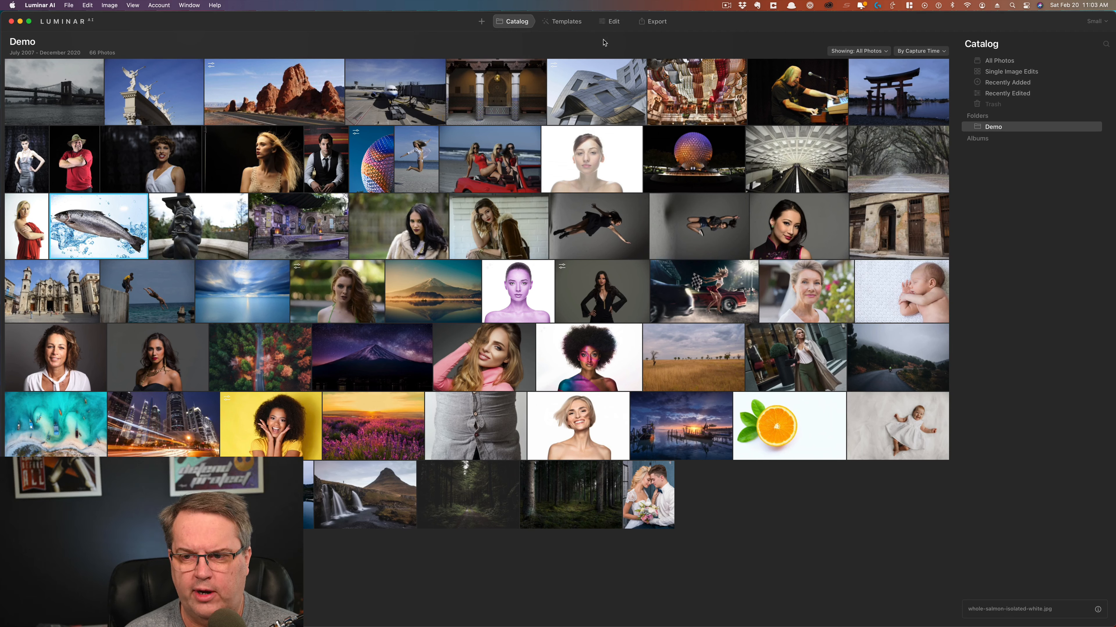
{"action": "left_click", "coordinate": [380, 170]}
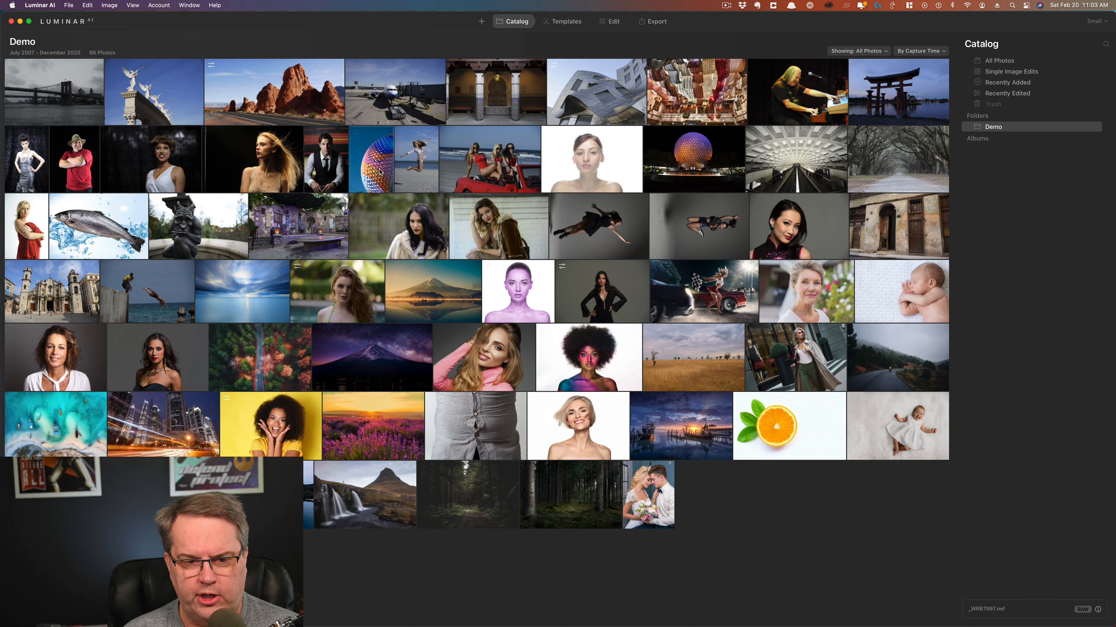
{"action": "left_click", "coordinate": [614, 22]}
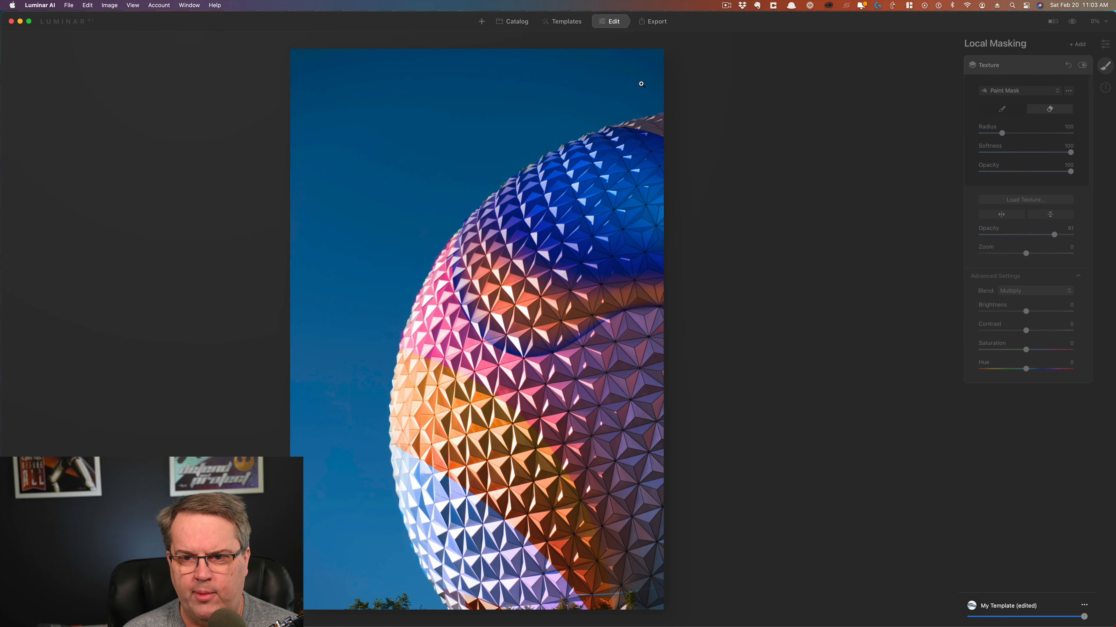